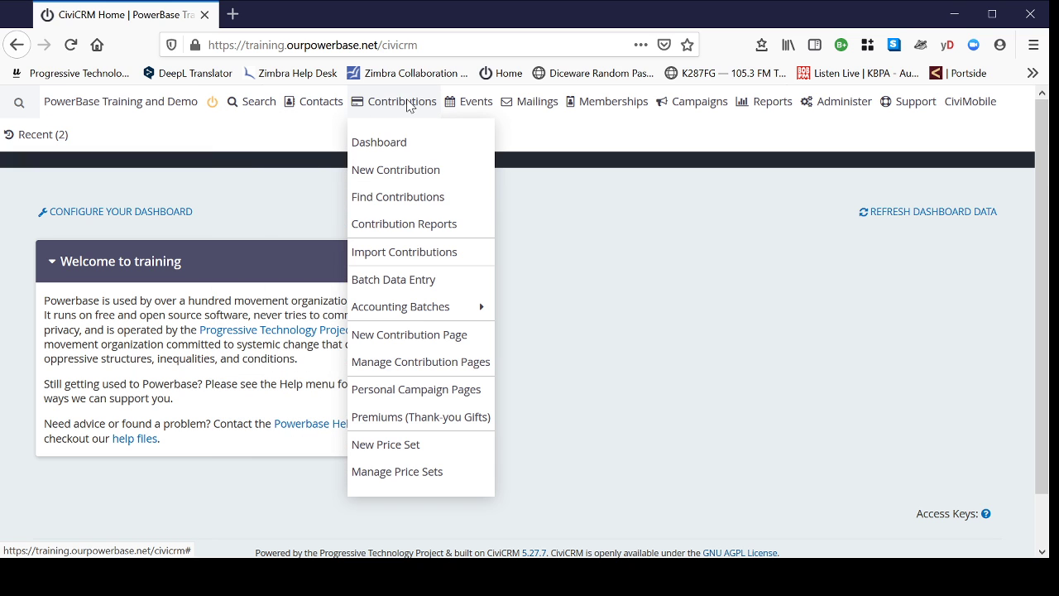
- Show the Contacts > New Individual submenu, including the media contact and elected official subtypes
mouse_move(466, 106)
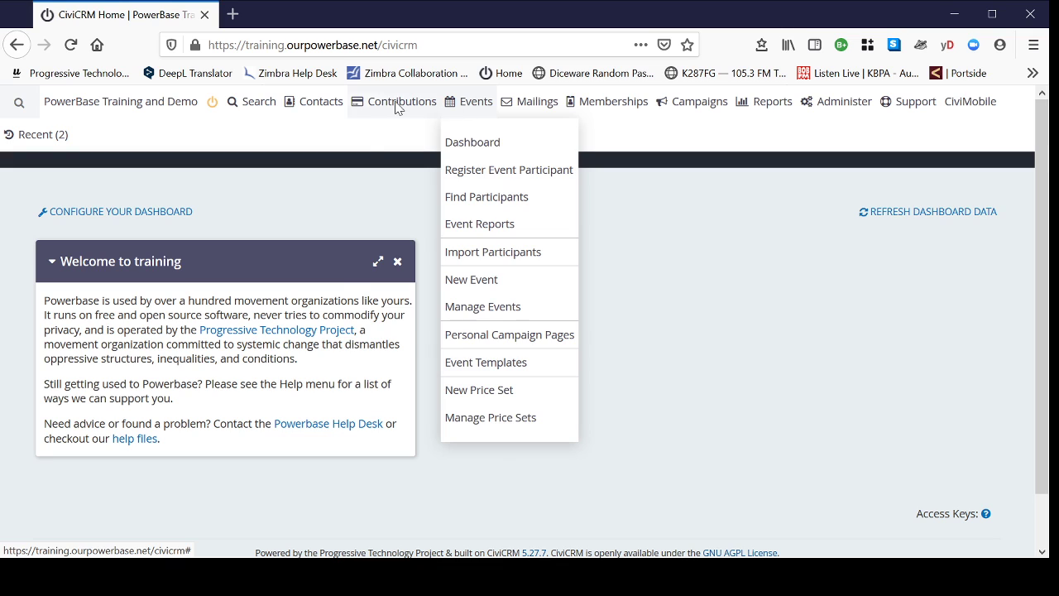
mouse_move(320, 104)
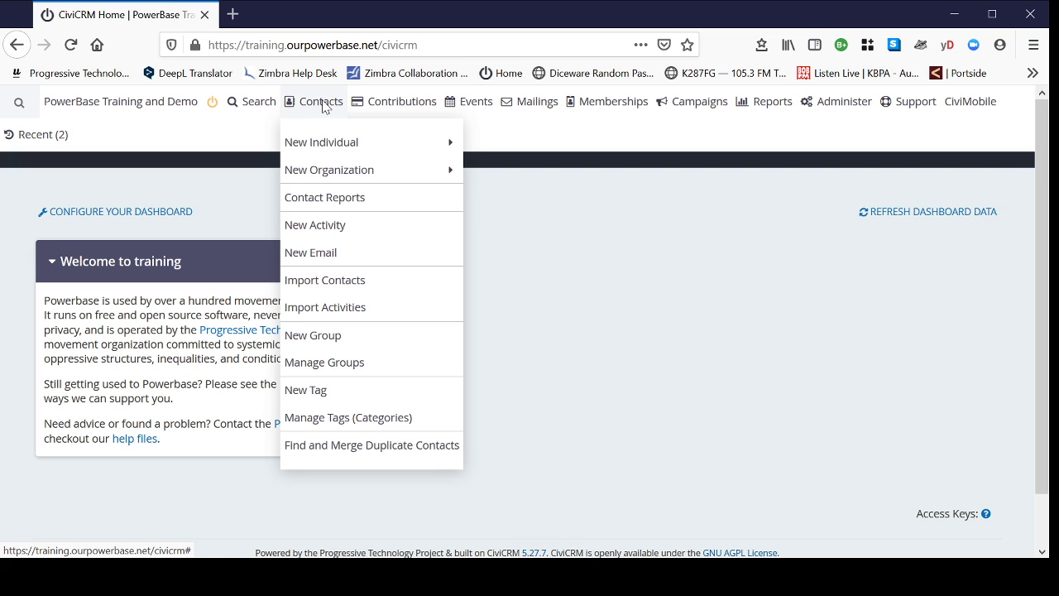
mouse_move(317, 178)
mouse_move(305, 147)
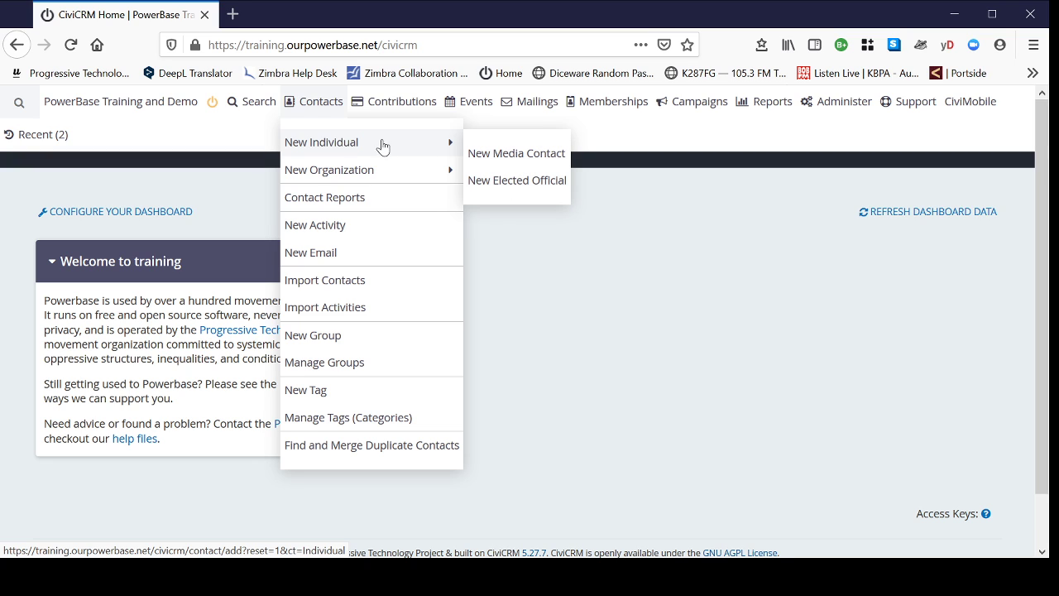
- Start a new individual contact and enter the contact's first and last name
click(317, 145)
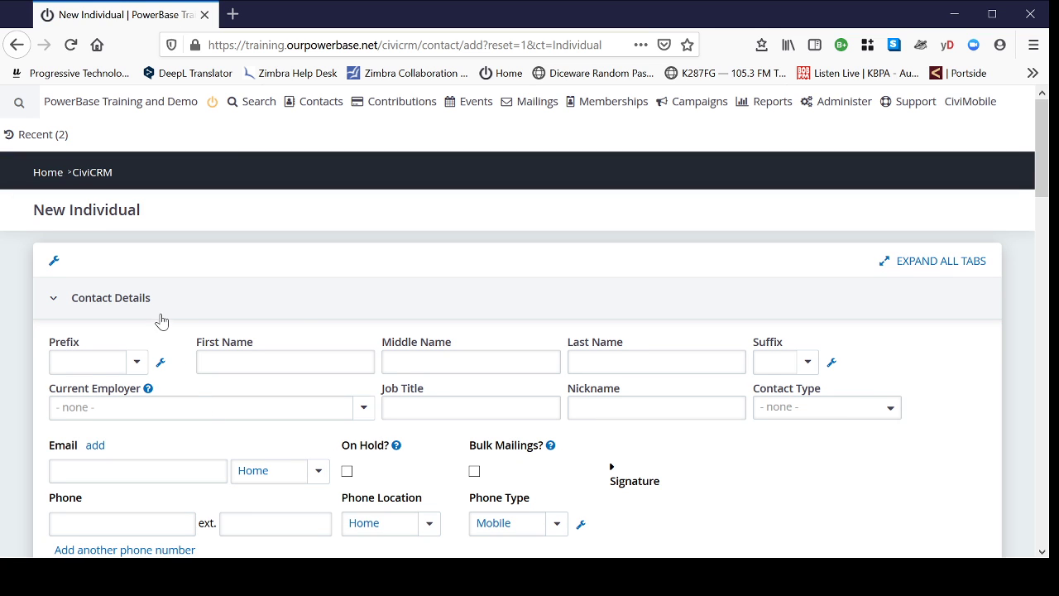
scroll(298, 227, down, 2)
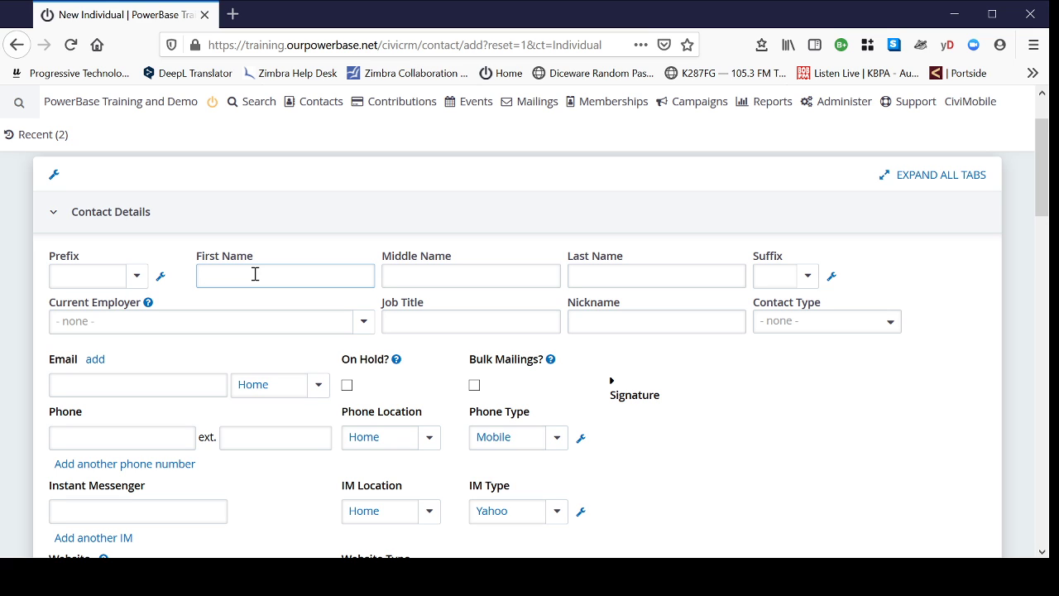
text(Rockie)
key(Tab)
key(Tab)
text(M)
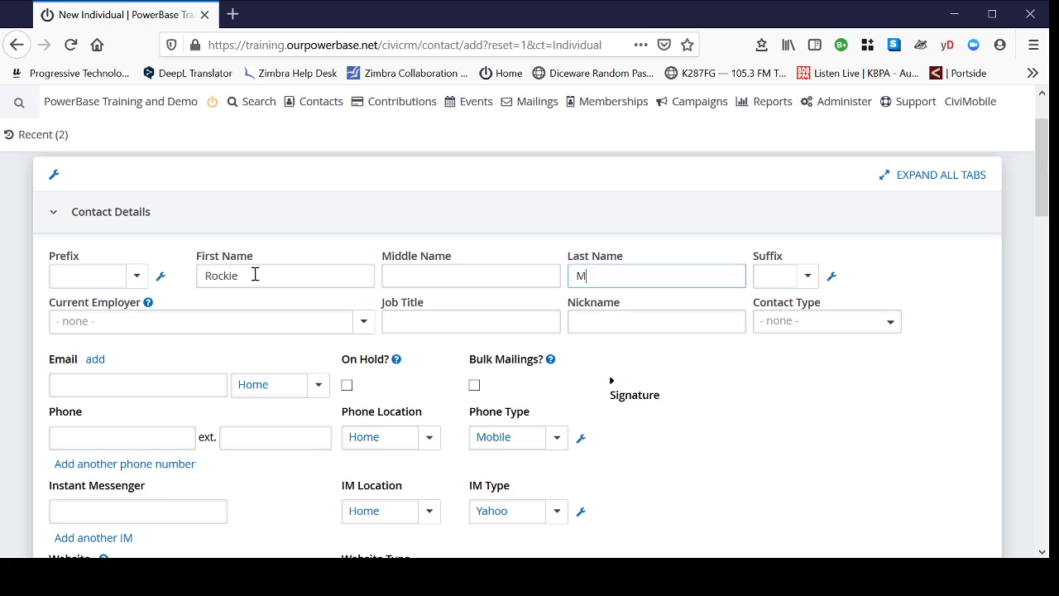
text(ountain)
- Add the contact's email address with its location kept as Home
click(122, 384)
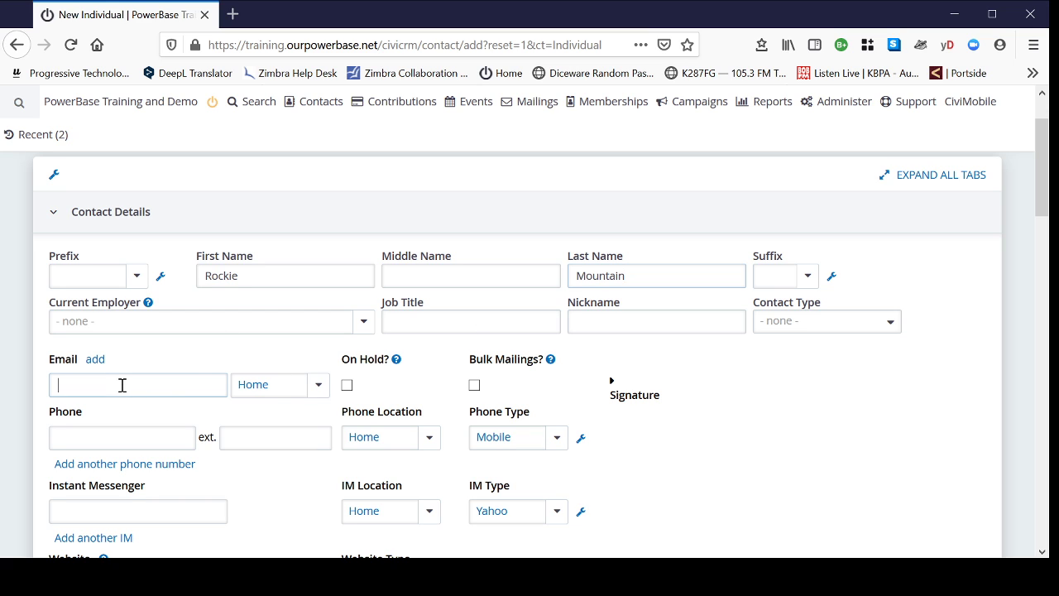
click(317, 386)
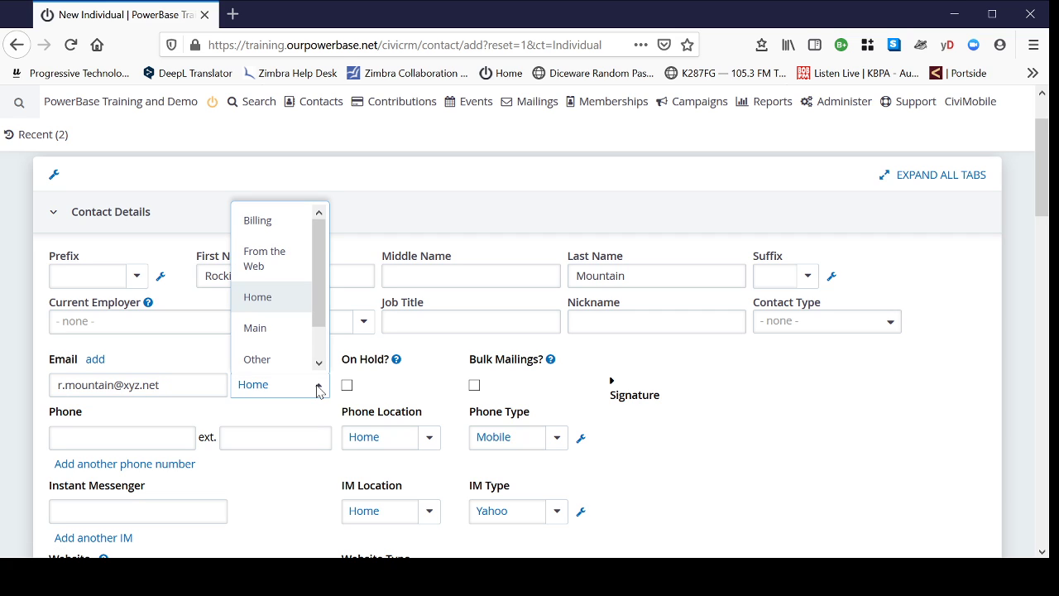
drag(319, 288, 314, 328)
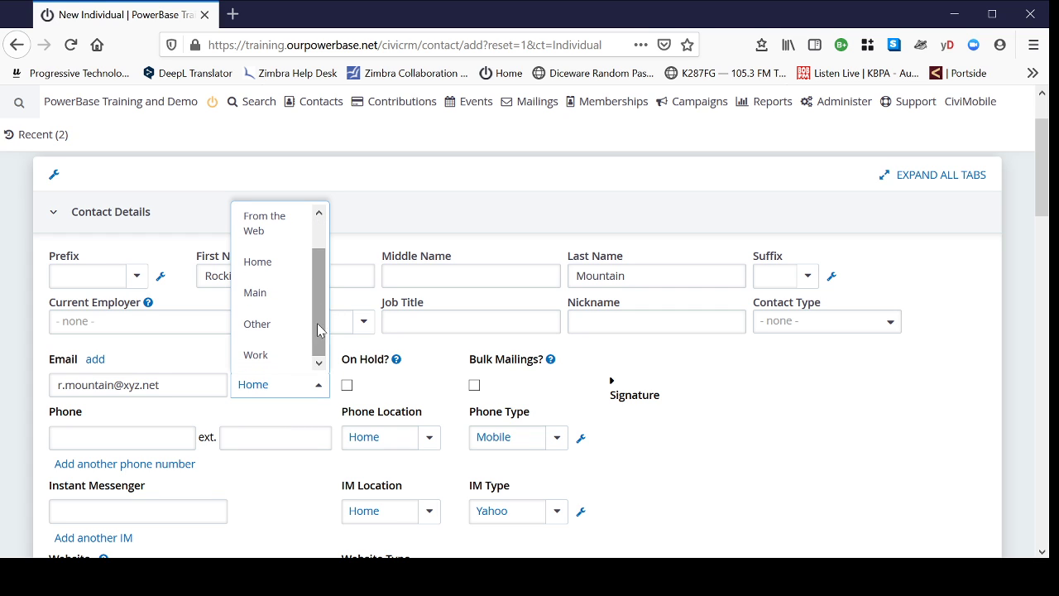
click(274, 263)
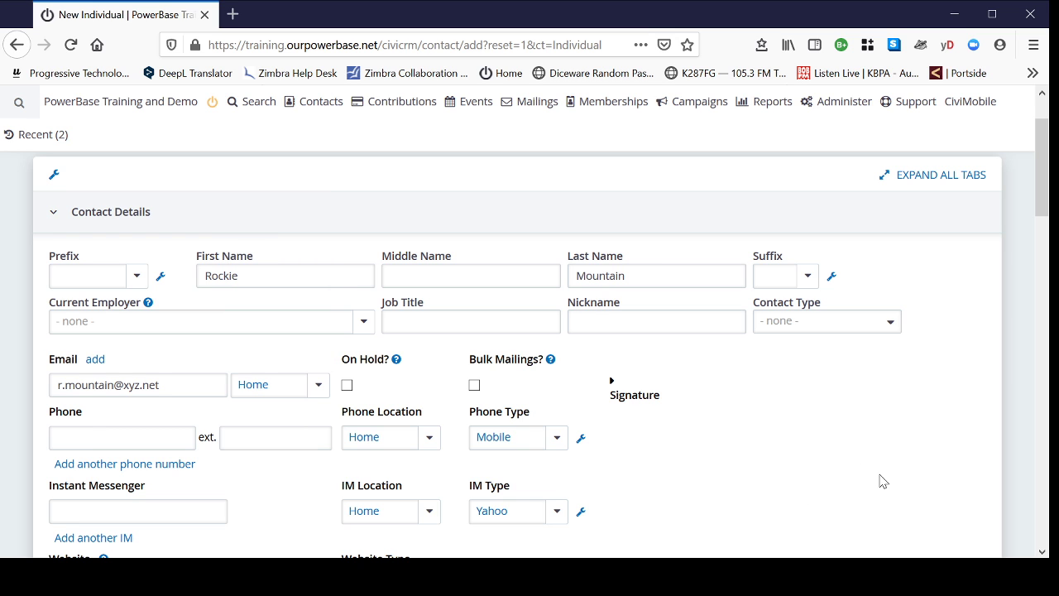
scroll(831, 441, down, 2)
- Enter the contact's phone number with location Home and phone type Mobile
click(96, 347)
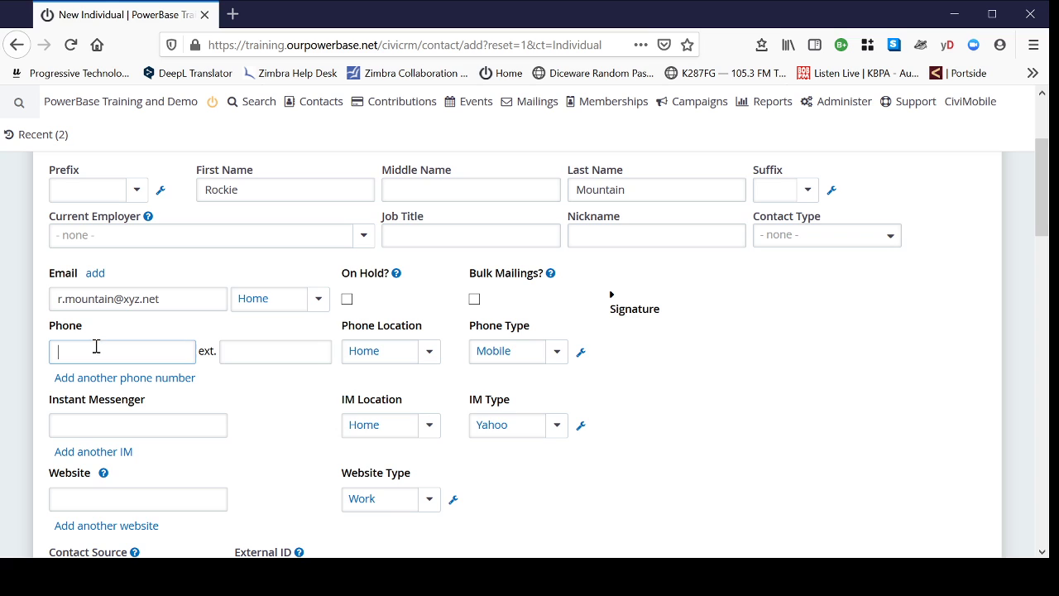
text(555-555-5555)
click(427, 355)
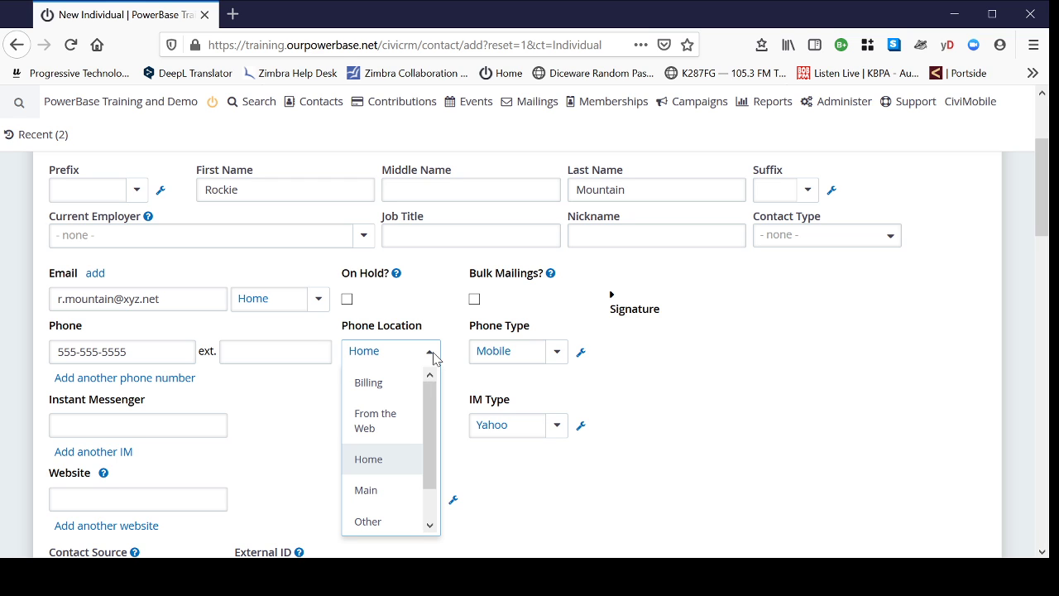
click(394, 460)
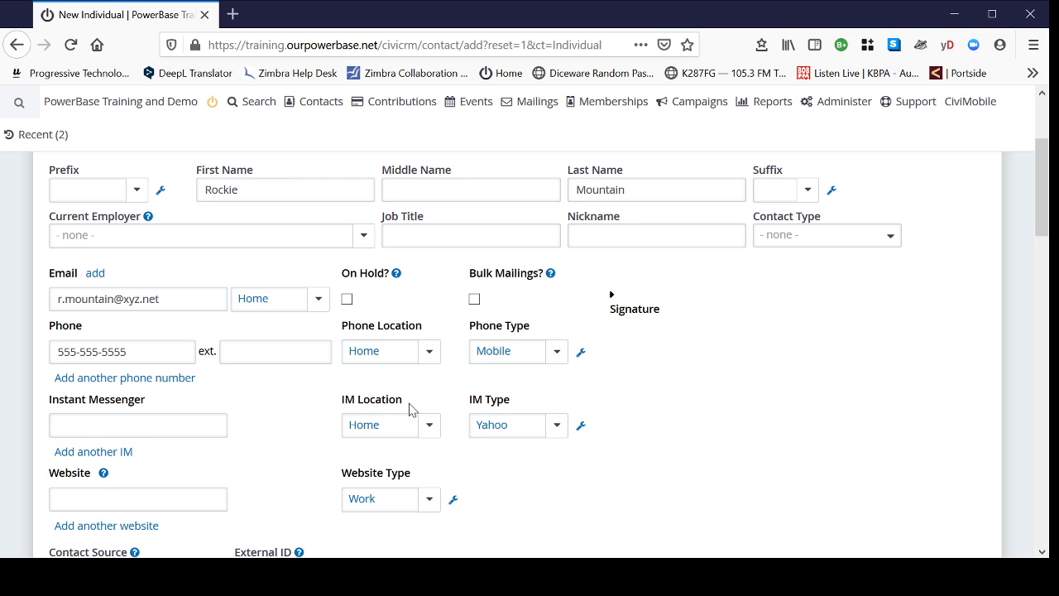
click(556, 355)
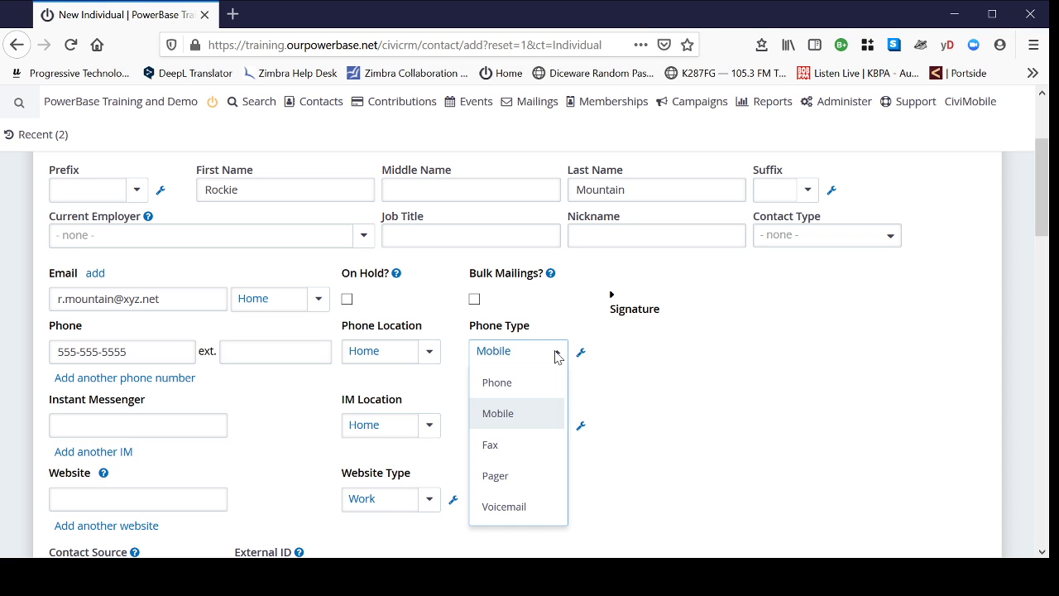
click(504, 426)
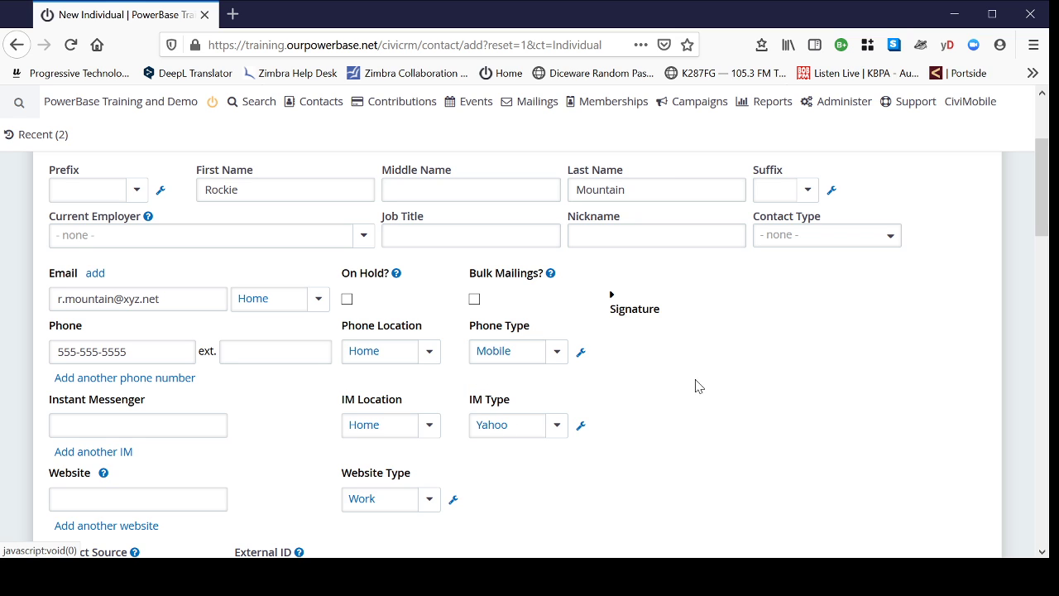
scroll(748, 377, down, 3)
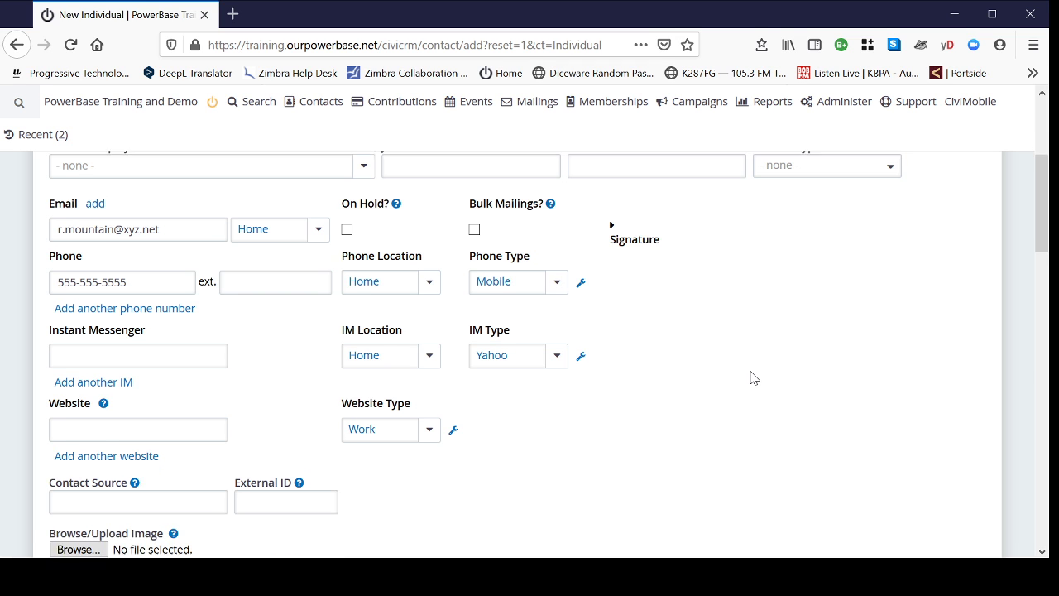
scroll(751, 378, down, 3)
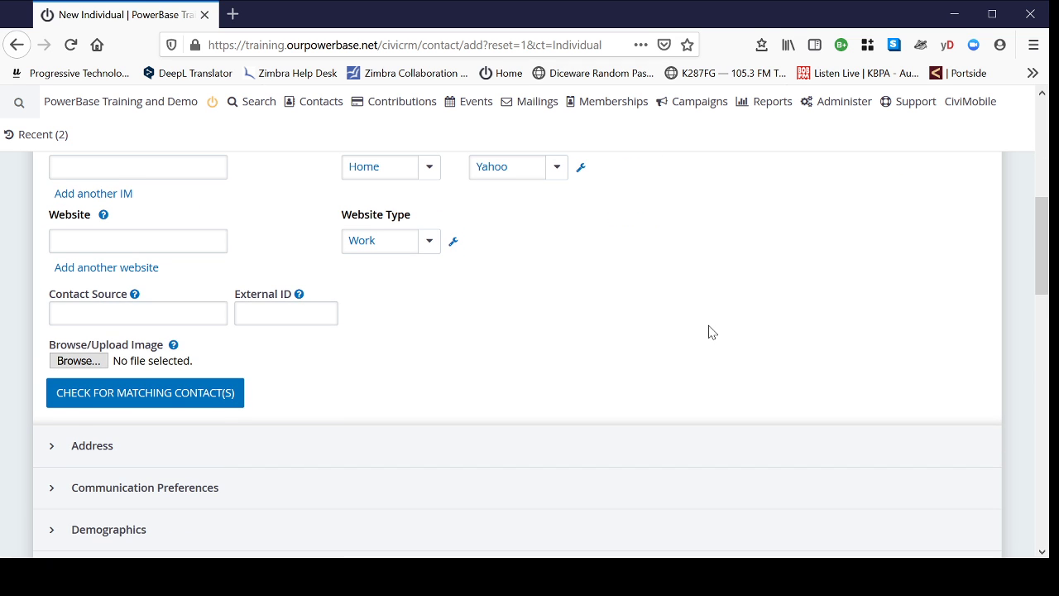
scroll(409, 379, down, 2)
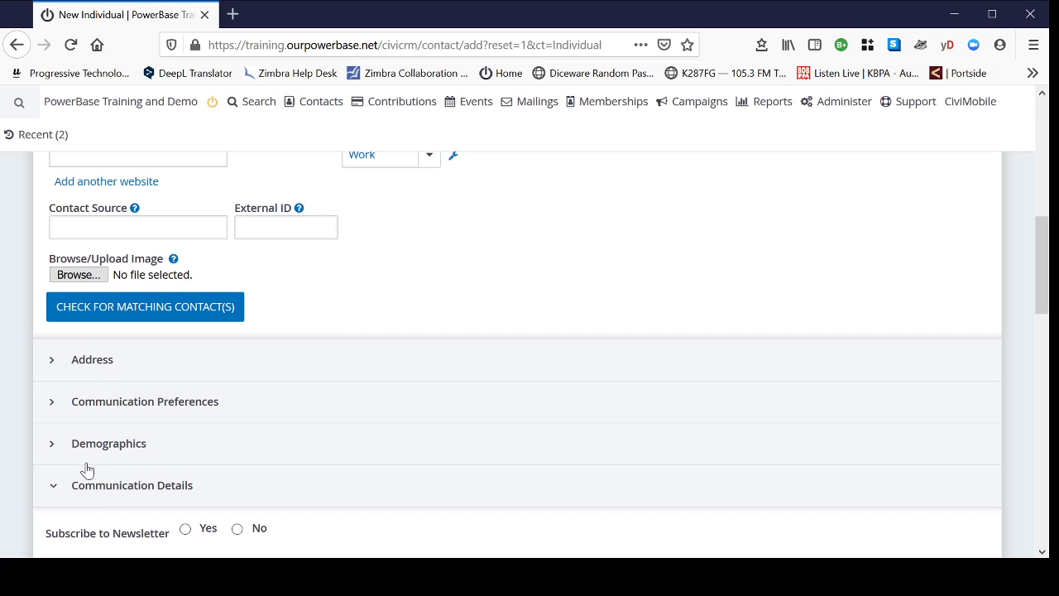
- Show the address fields and keep Home as the address location type
click(89, 367)
scroll(609, 301, down, 2)
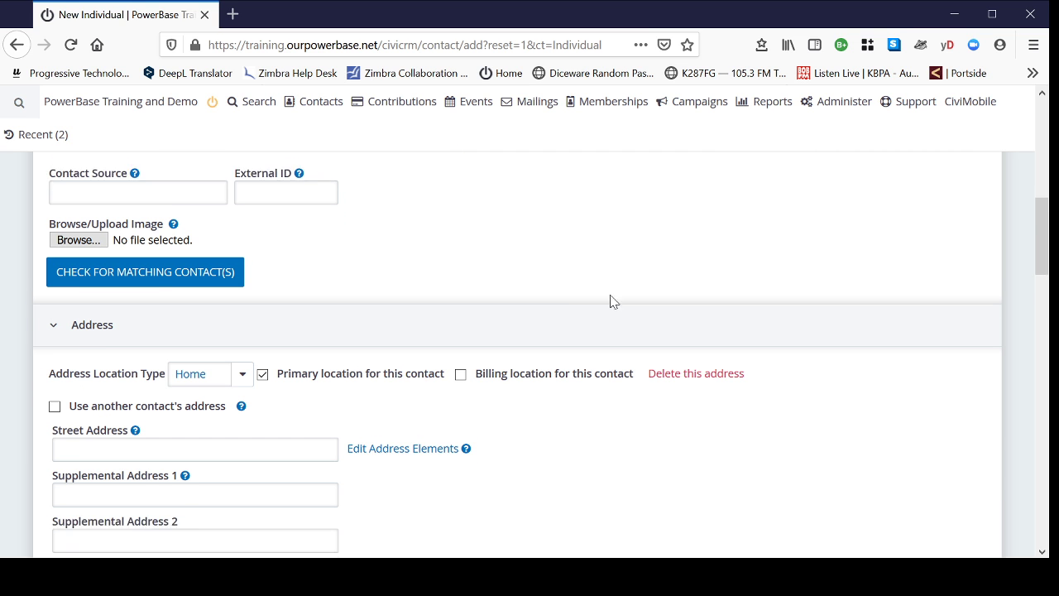
scroll(754, 301, down, 1)
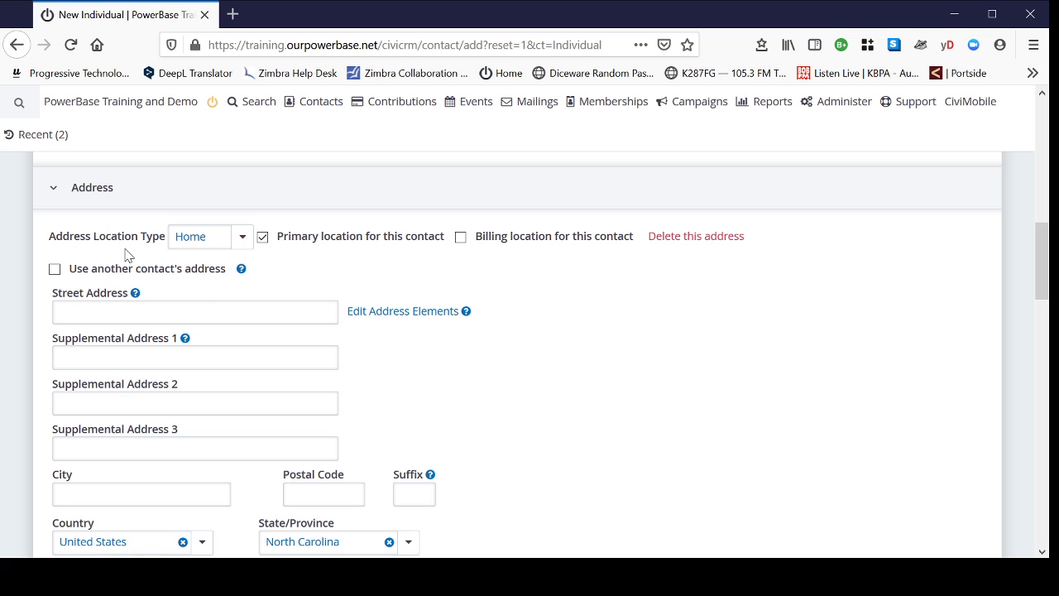
click(242, 240)
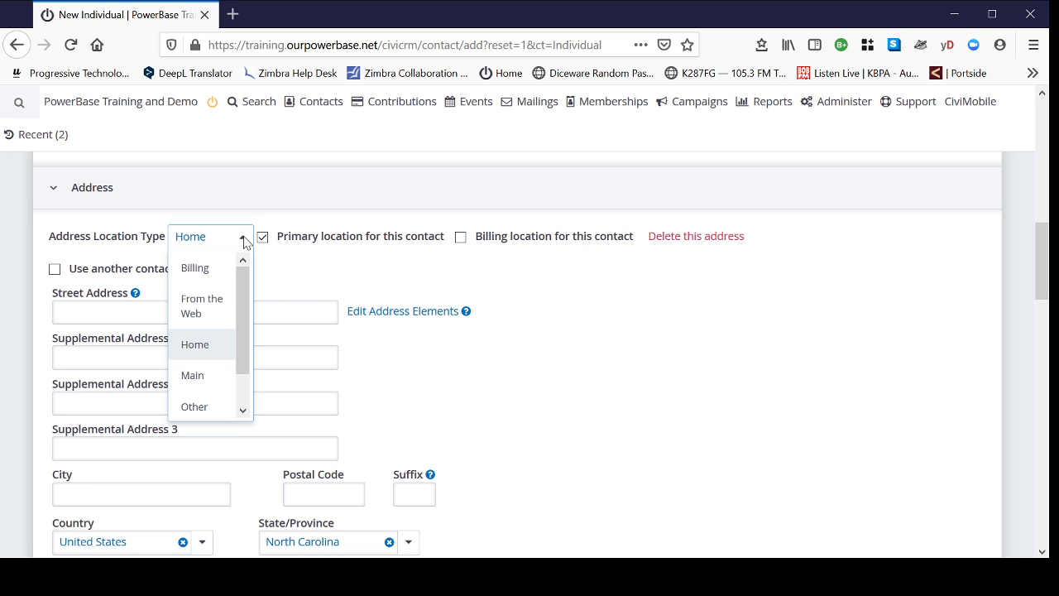
click(245, 243)
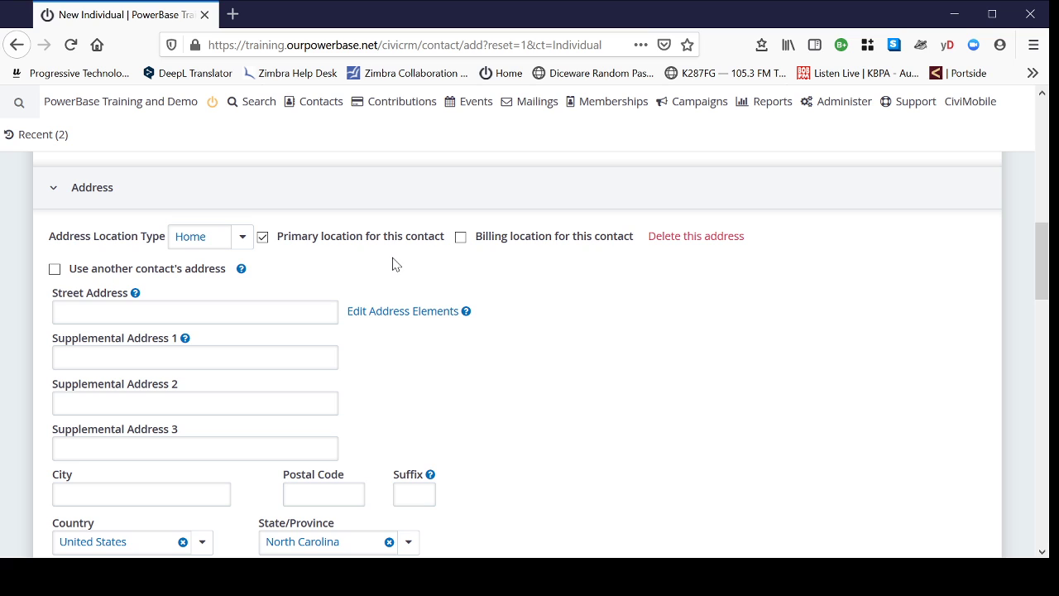
- Fill in the contact's street address, city and postal code
click(100, 311)
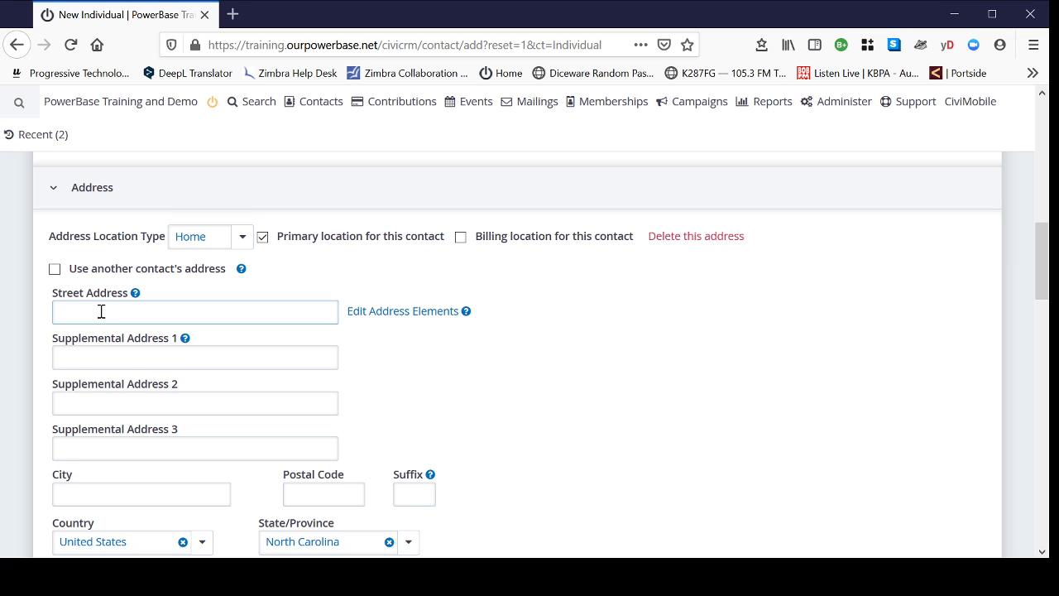
scroll(166, 367, down, 2)
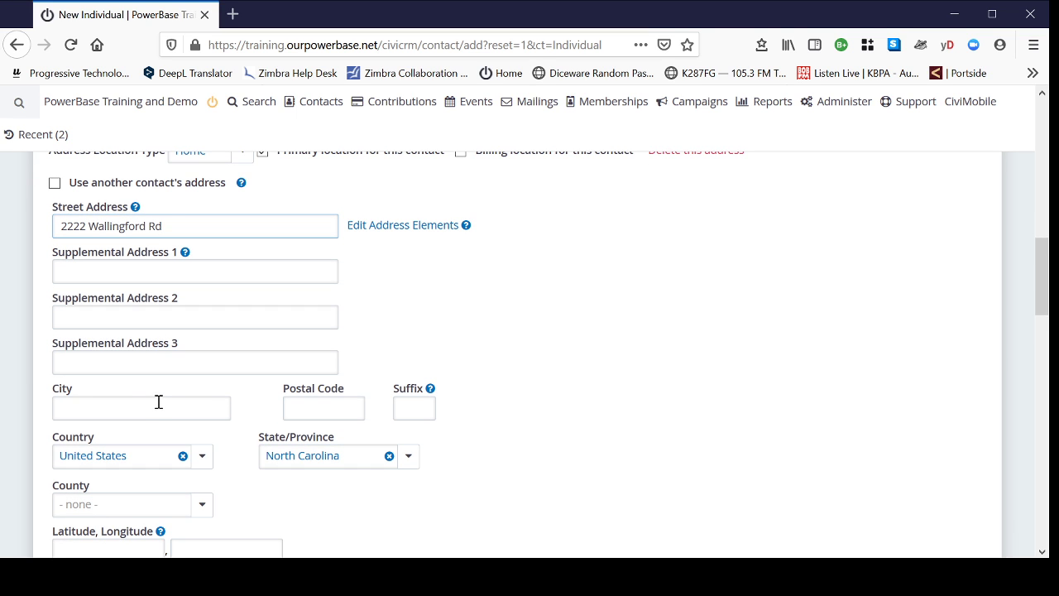
click(159, 401)
text(Wi)
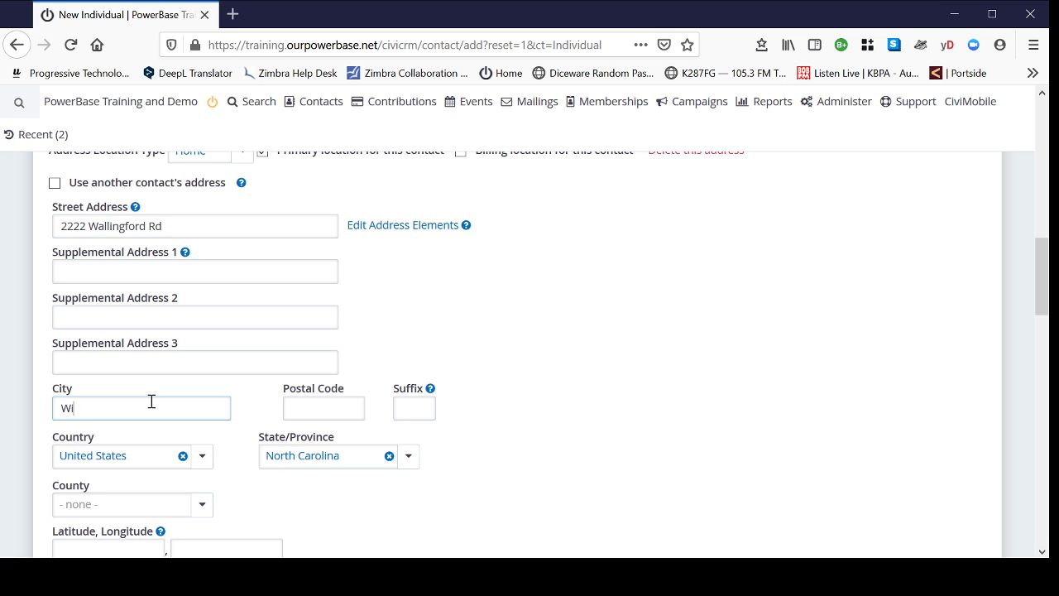
text(nston Salem)
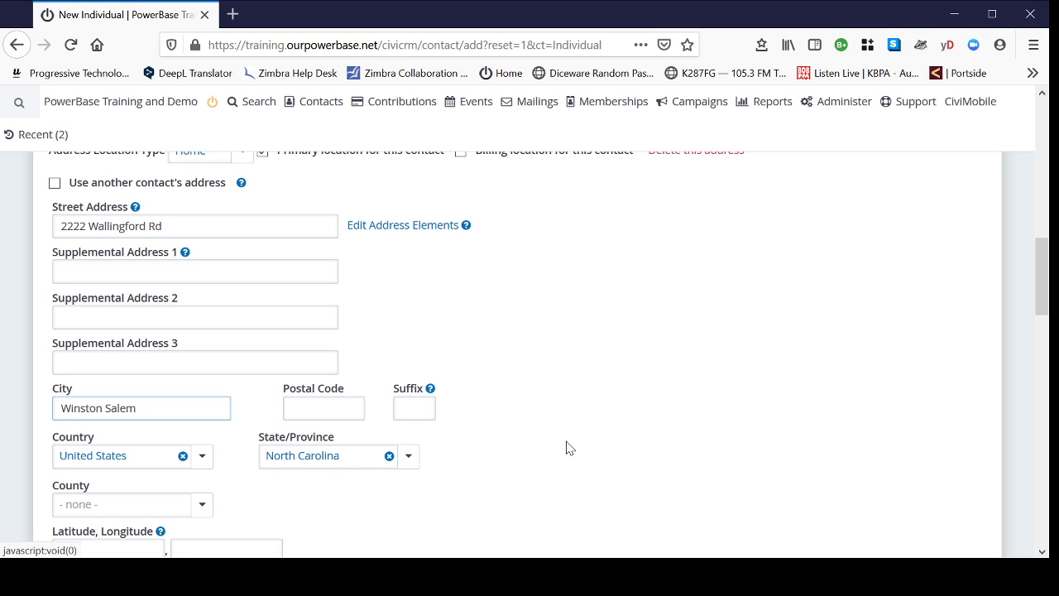
click(322, 404)
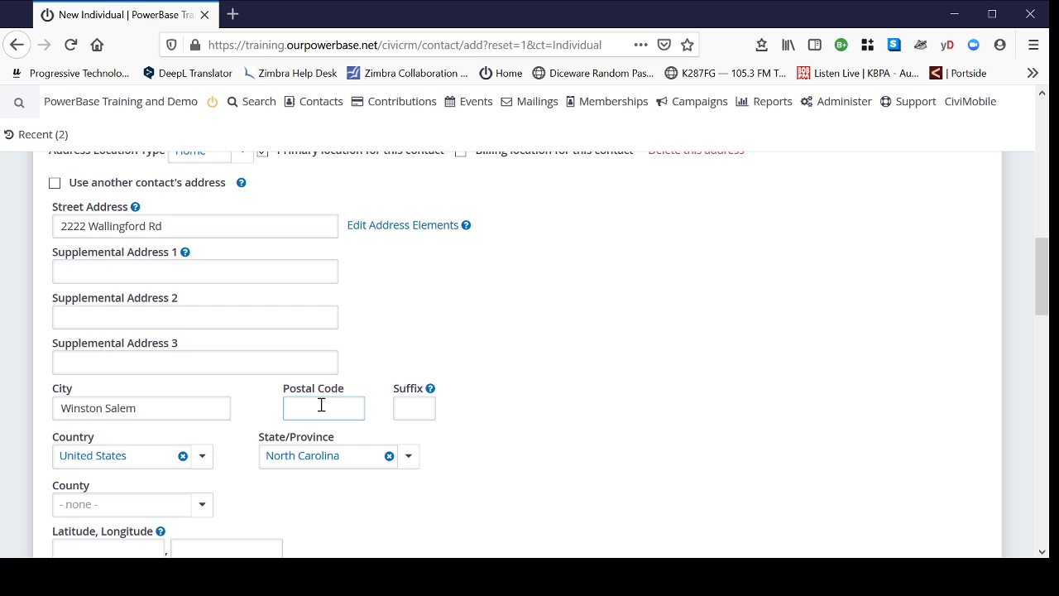
text(27101)
- Tick Organizing Prospect under Constituent Info - Individuals for the new contact
scroll(675, 427, down, 1)
scroll(675, 427, down, 4)
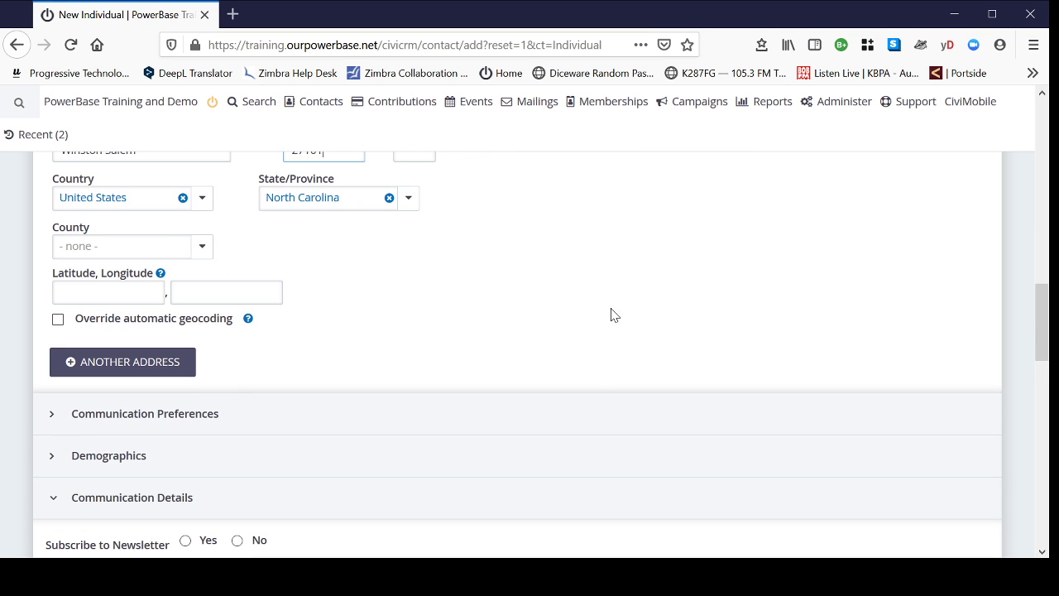
scroll(261, 231, up, 4)
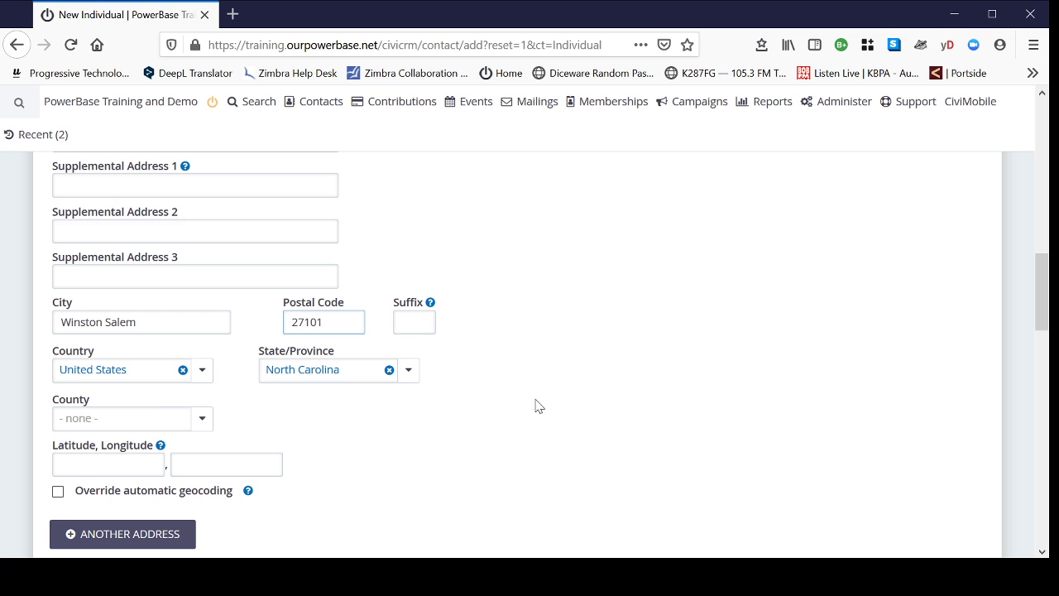
scroll(542, 343, down, 5)
scroll(529, 330, down, 4)
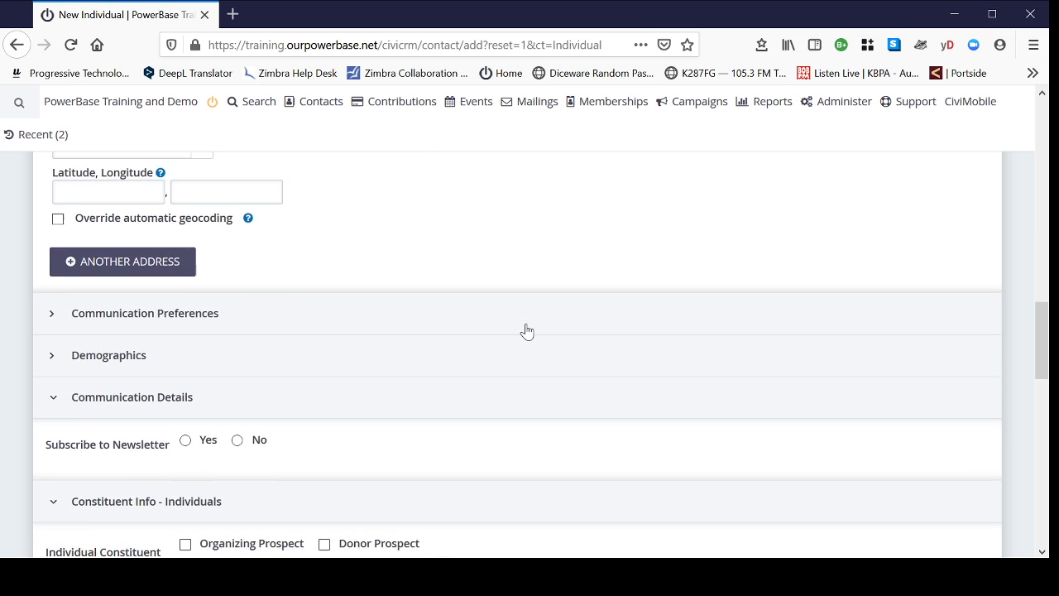
scroll(691, 365, down, 2)
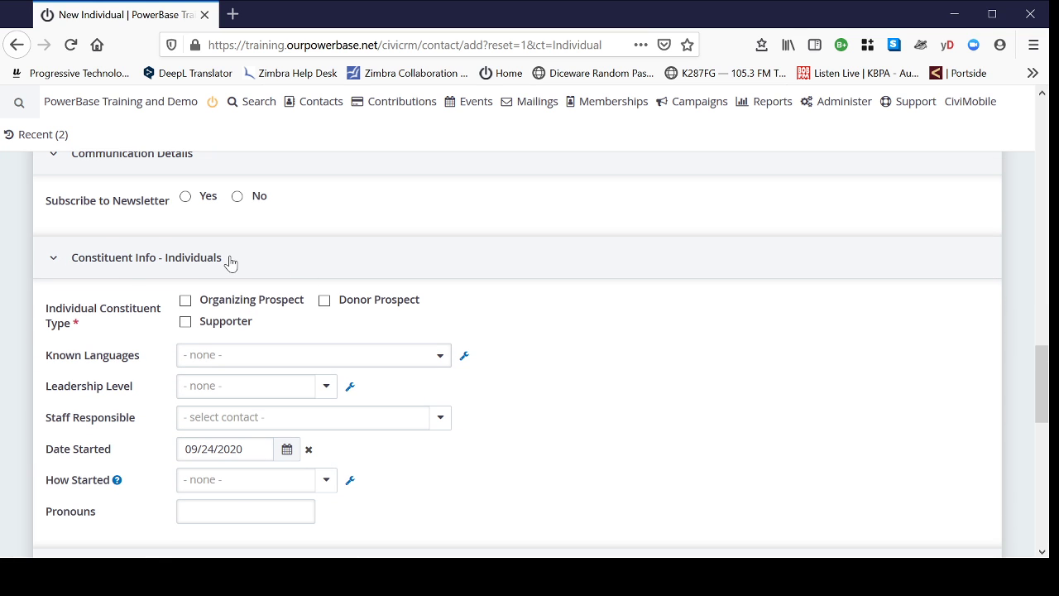
scroll(354, 282, up, 3)
scroll(354, 281, up, 1)
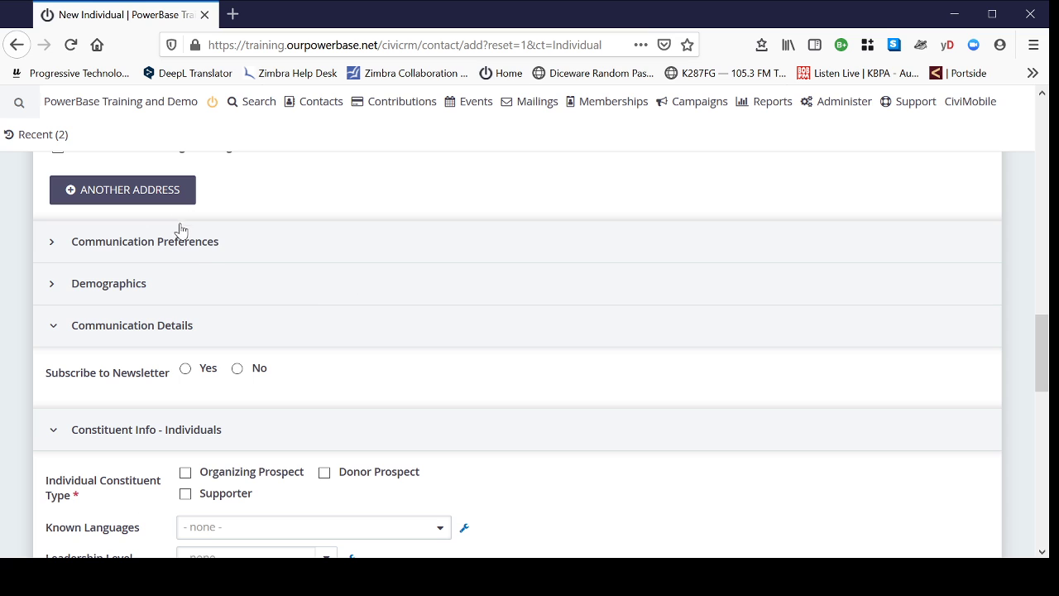
scroll(158, 433, down, 2)
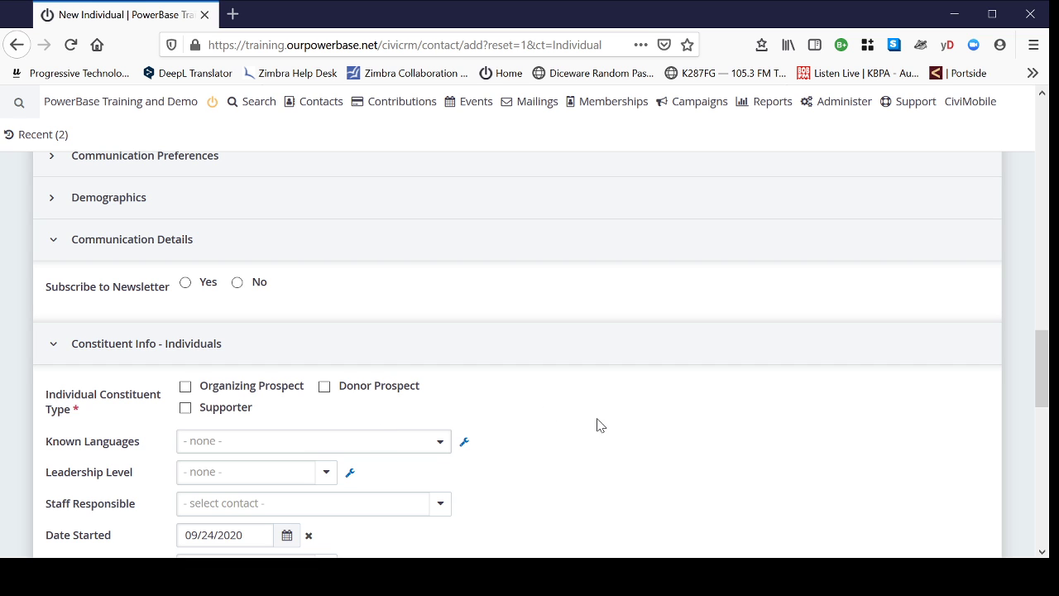
scroll(587, 413, down, 2)
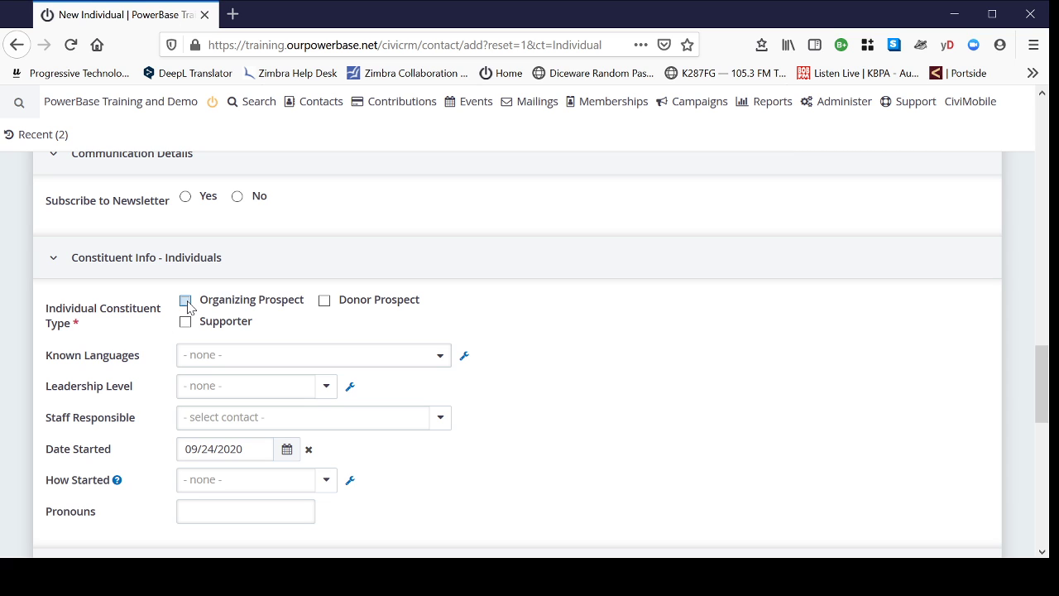
click(185, 301)
scroll(647, 362, down, 2)
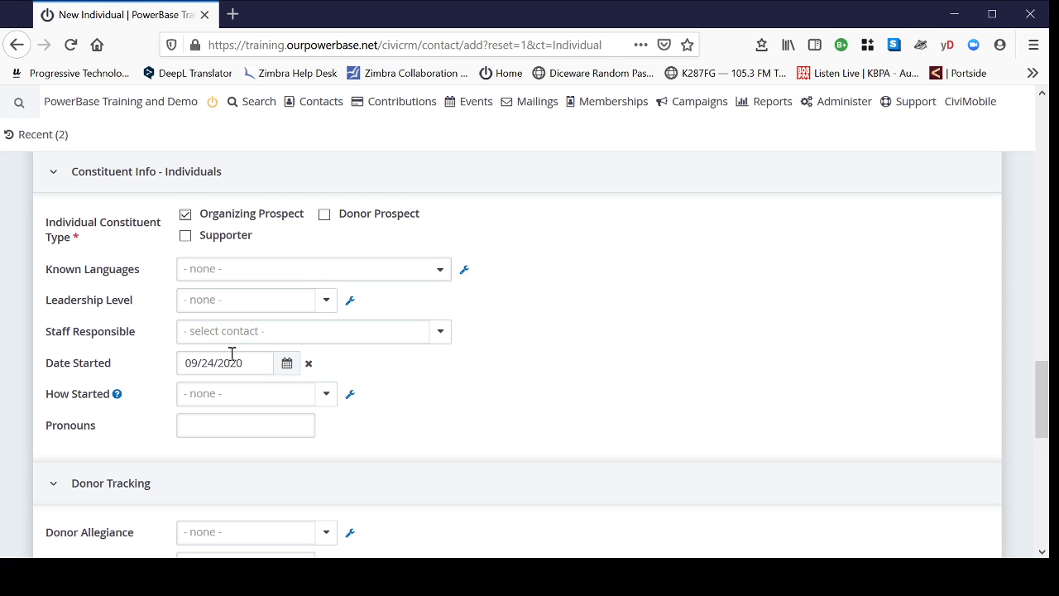
- Search for the staff member and assign them as the contact's Staff Responsible
click(386, 343)
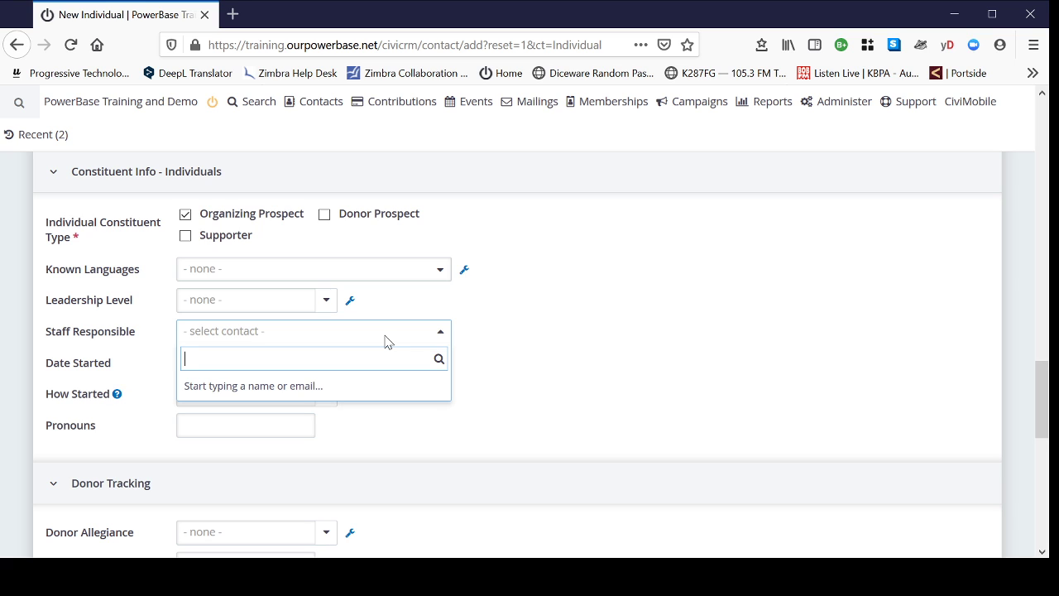
text(ria)
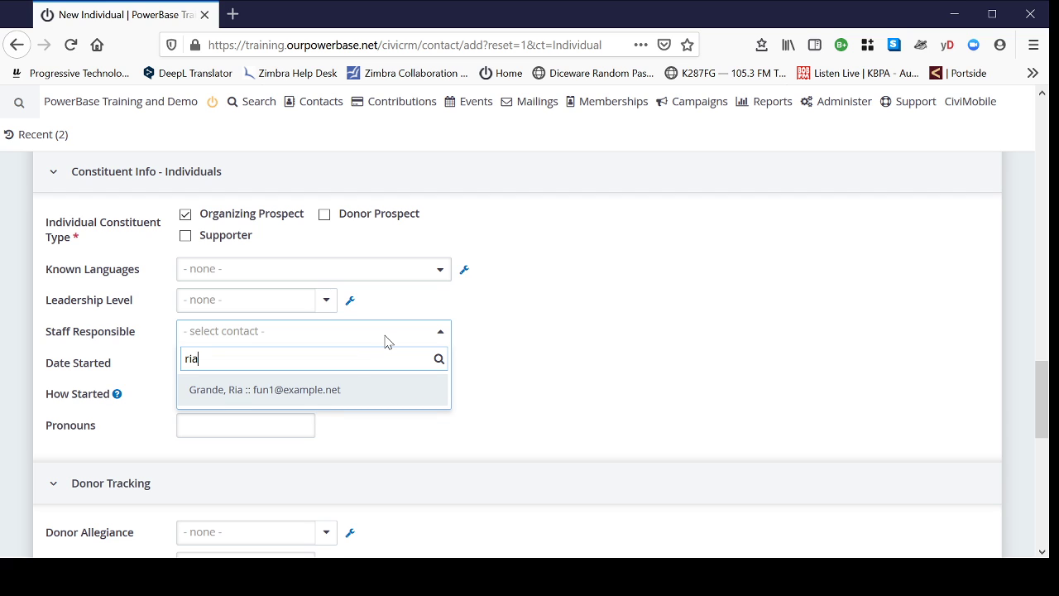
click(315, 400)
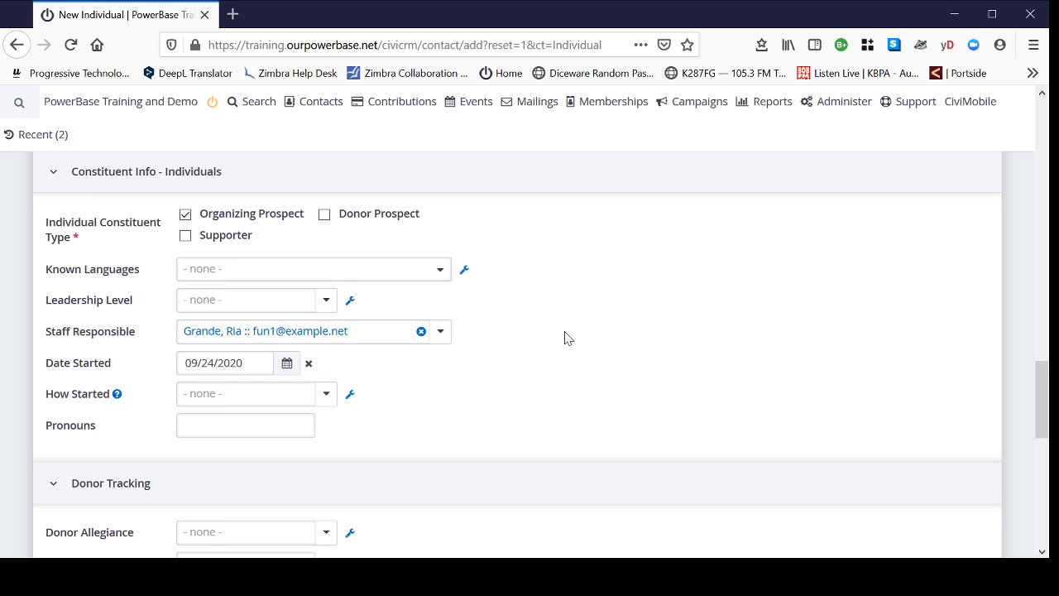
scroll(562, 329, down, 2)
scroll(567, 329, down, 12)
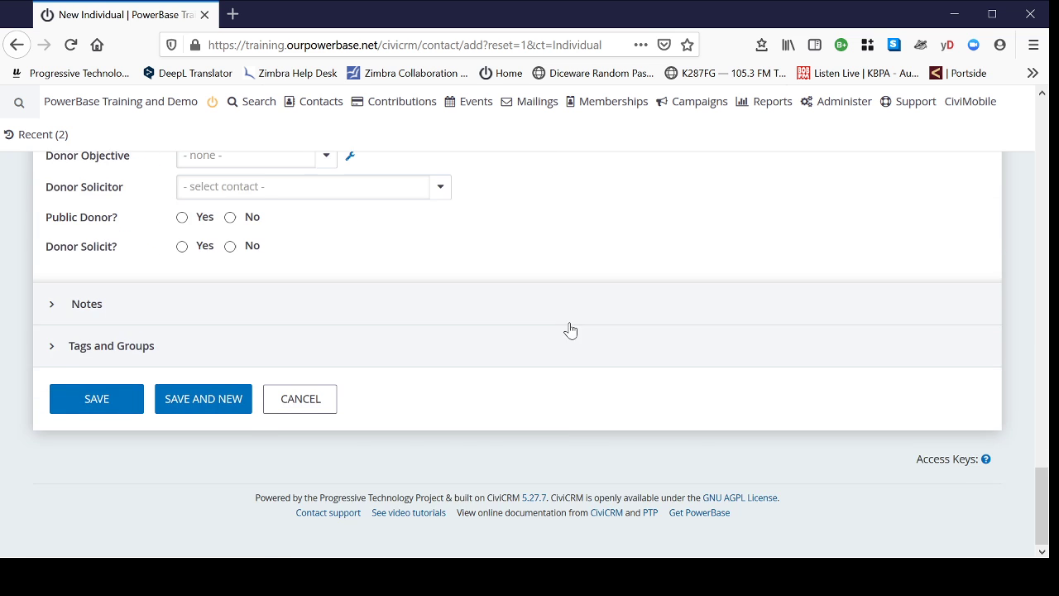
click(101, 401)
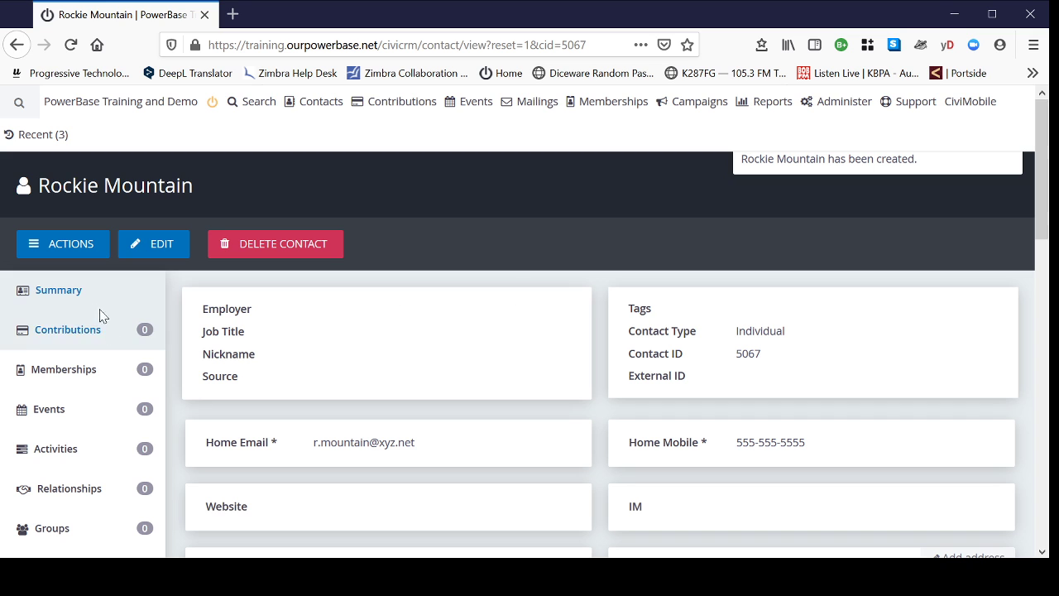
scroll(702, 289, down, 4)
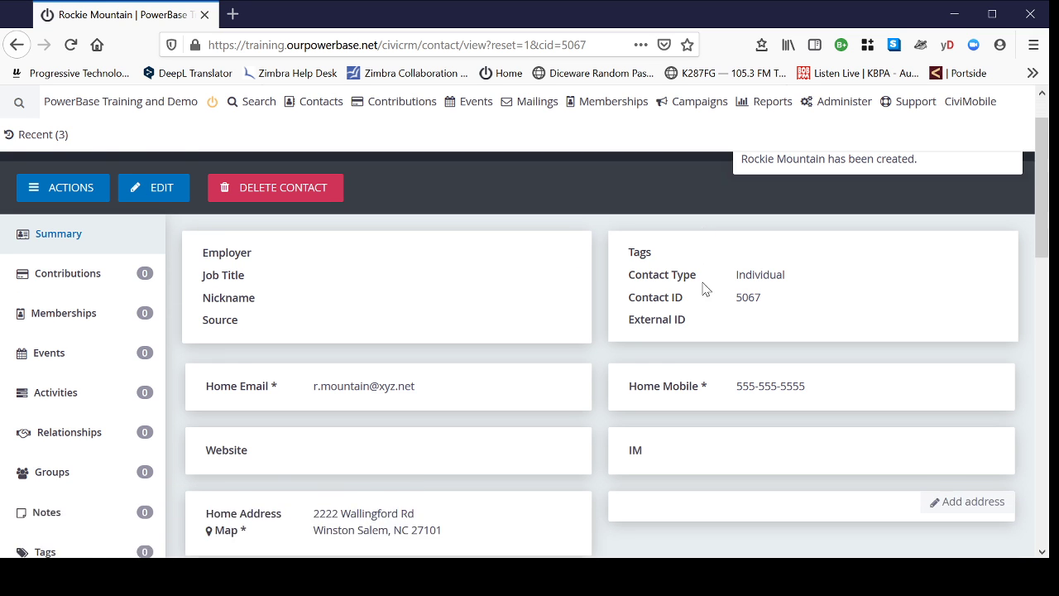
scroll(704, 475, down, 4)
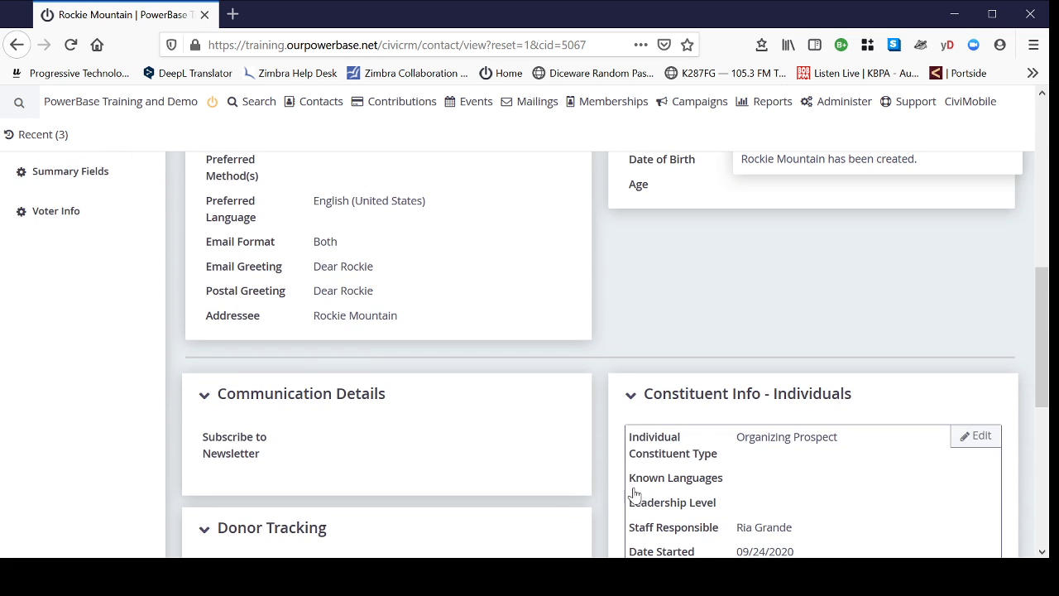
scroll(720, 547, up, 6)
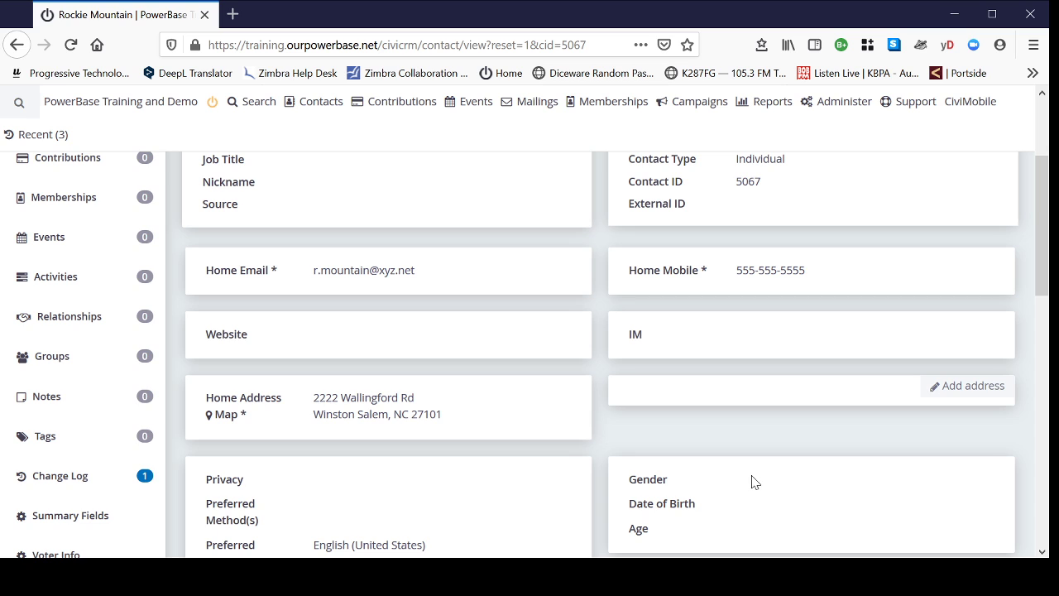
scroll(770, 482, up, 2)
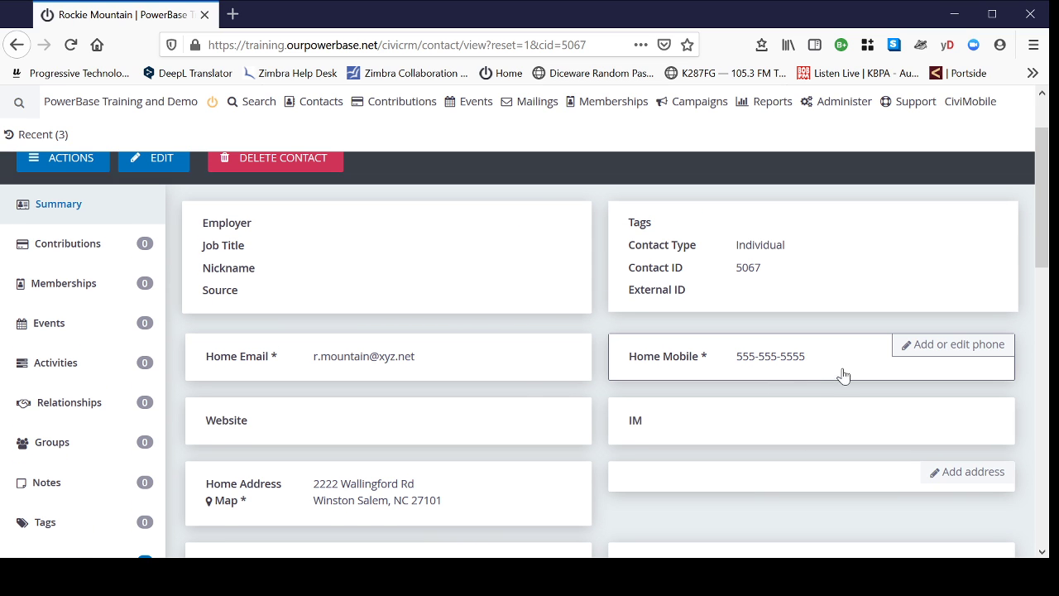
click(841, 372)
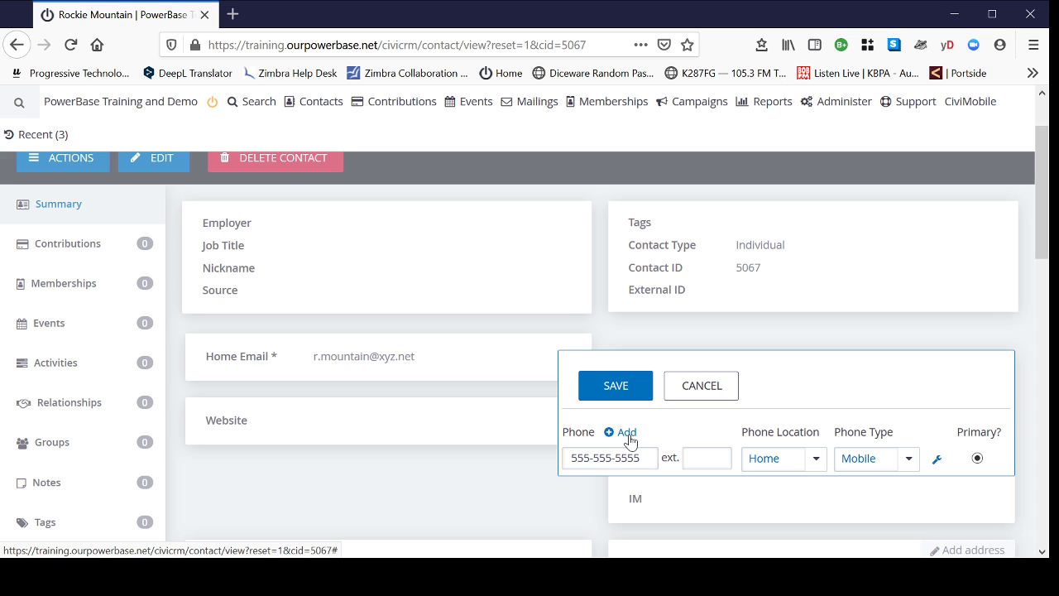
click(716, 403)
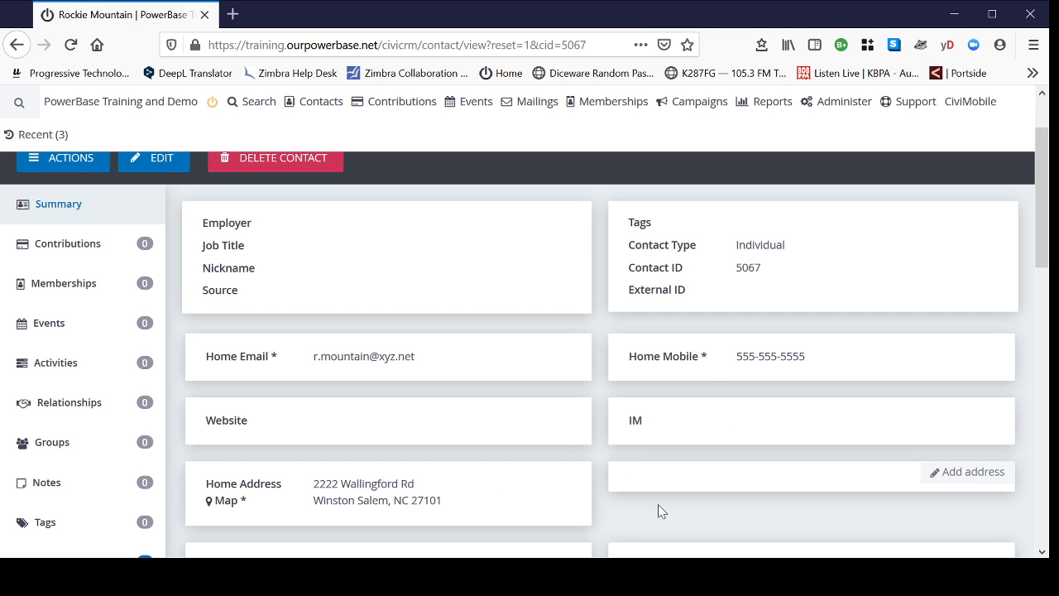
scroll(680, 506, down, 2)
scroll(700, 516, down, 3)
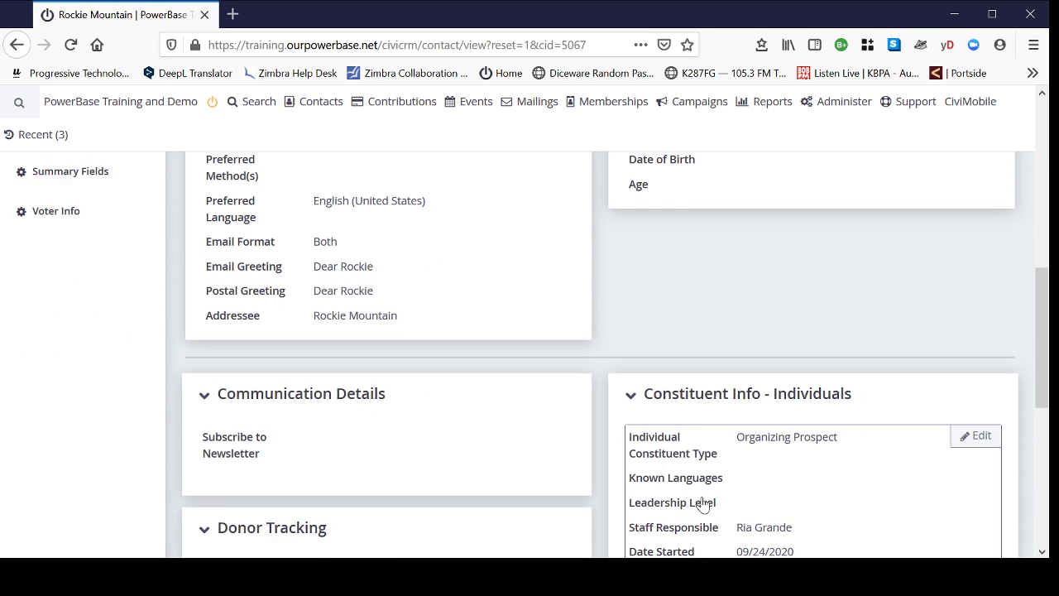
scroll(768, 422, down, 1)
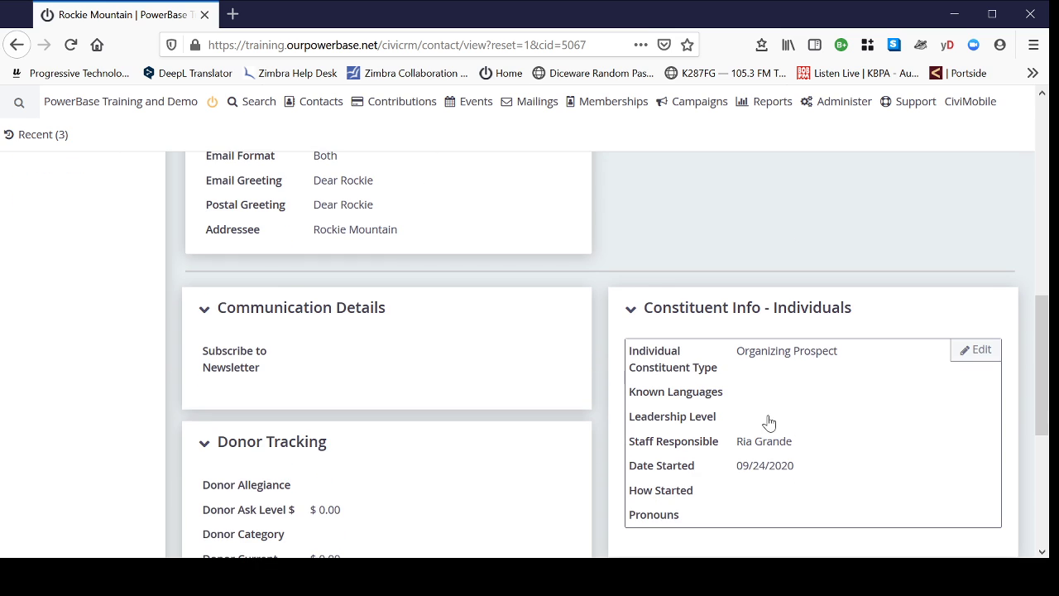
click(852, 394)
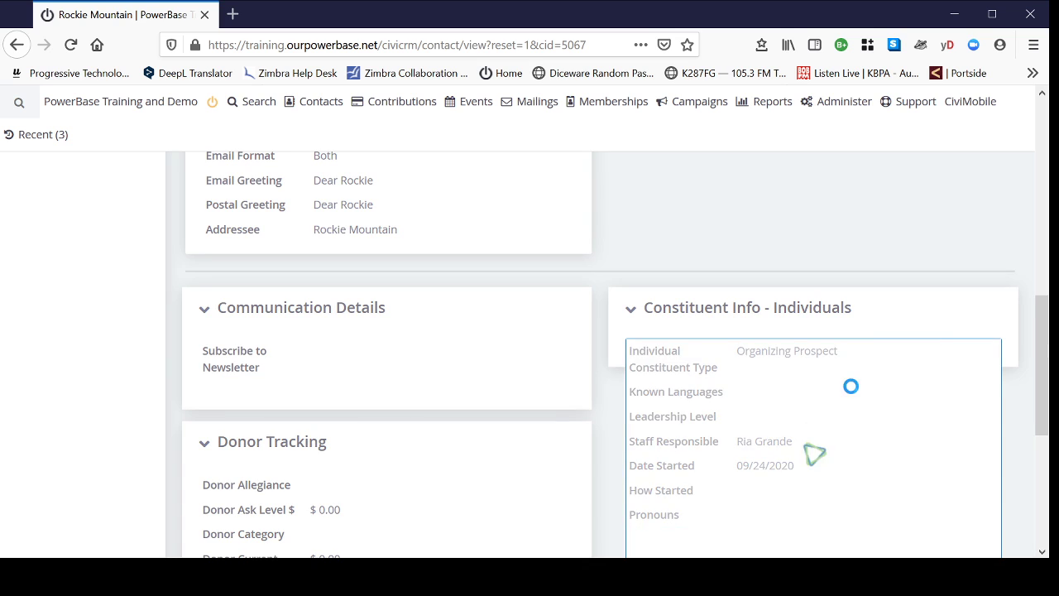
scroll(953, 428, down, 2)
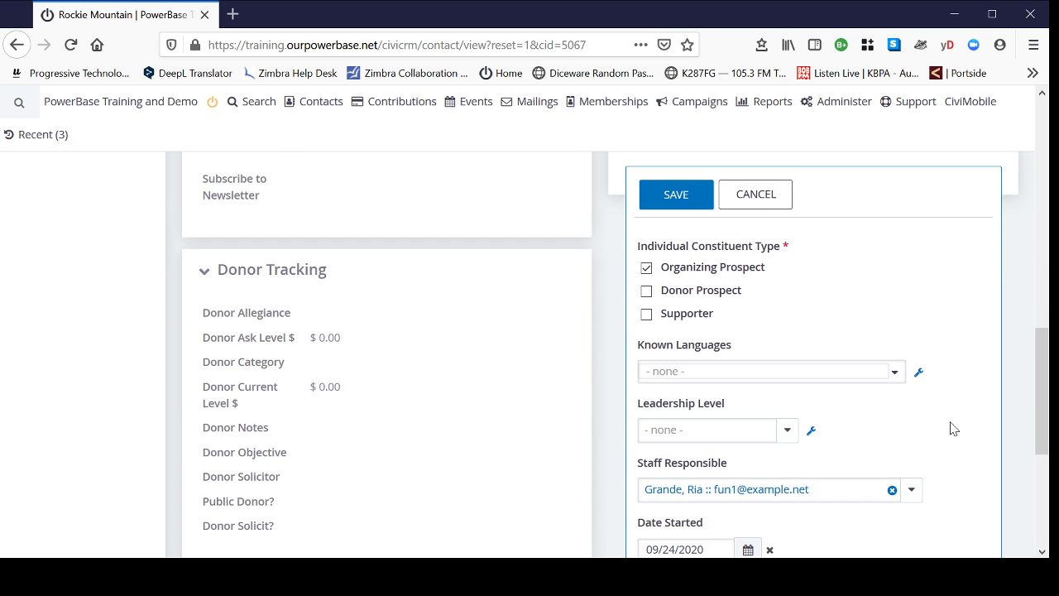
scroll(954, 428, up, 2)
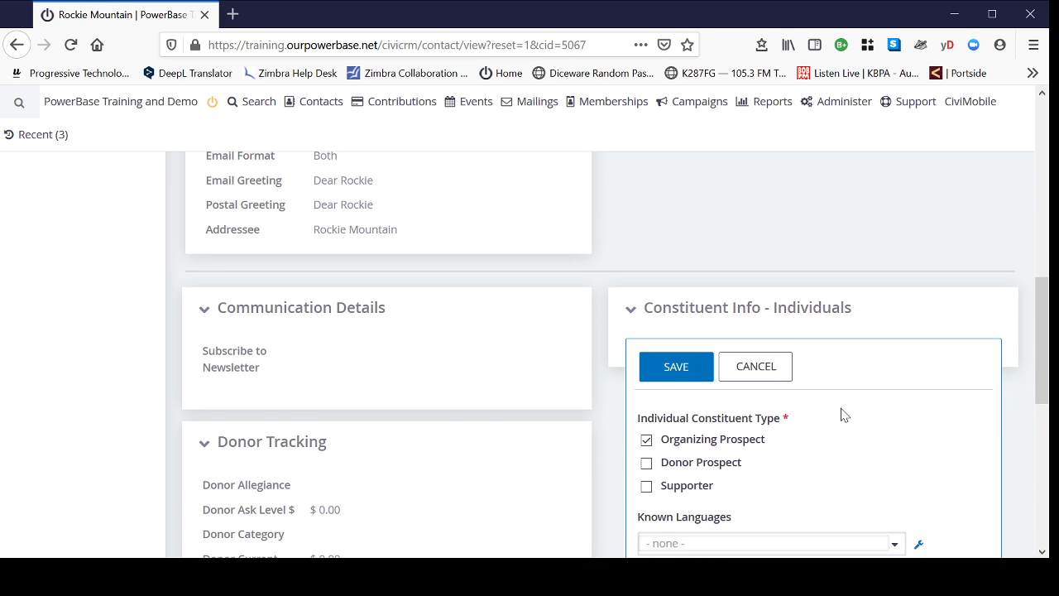
click(755, 367)
scroll(737, 366, up, 2)
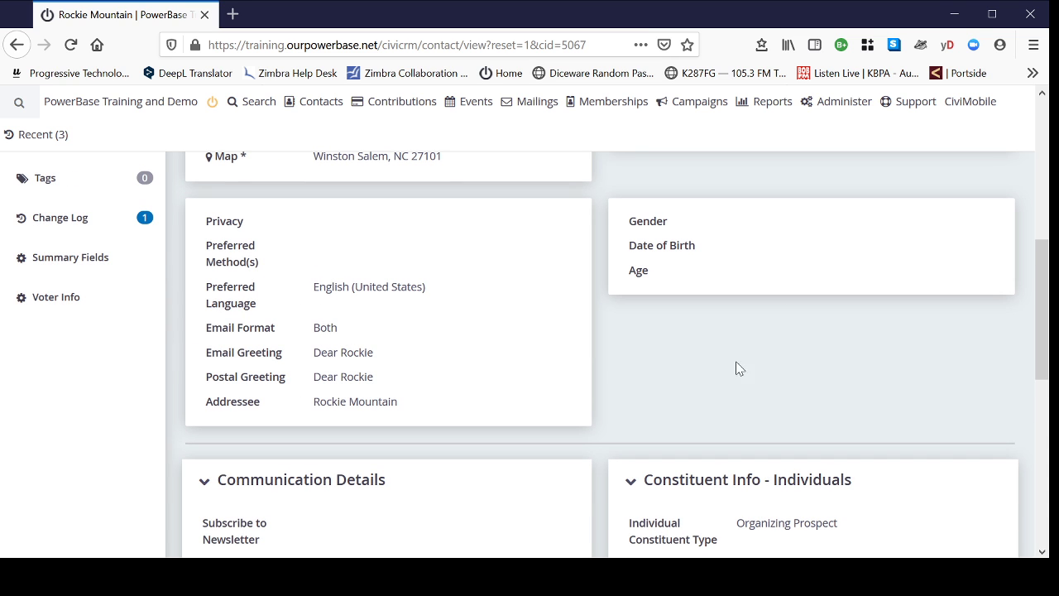
scroll(747, 369, down, 5)
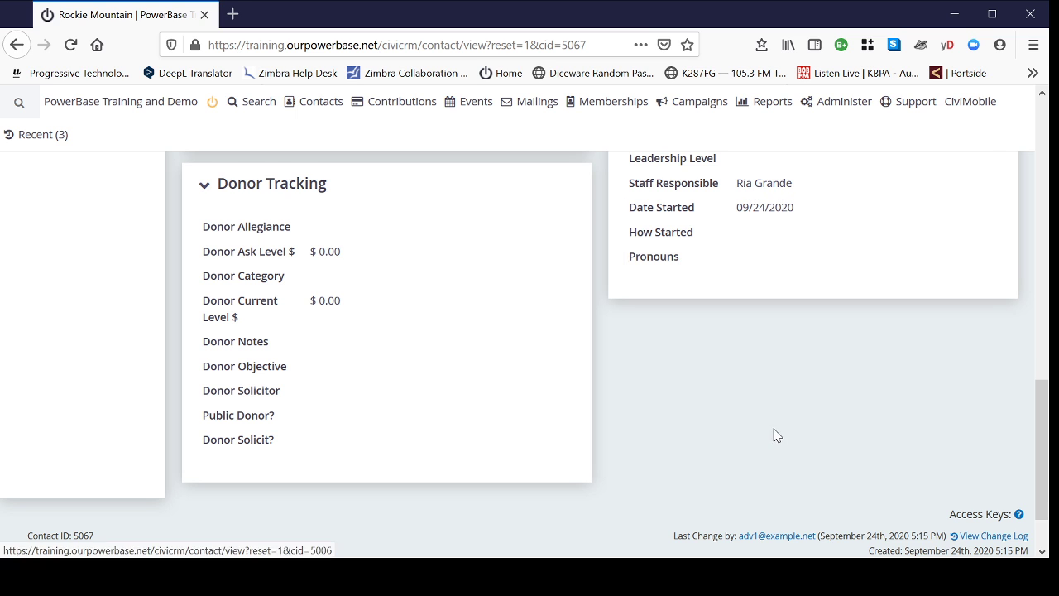
- Bring up the Recent (3) list of recently viewed contacts
scroll(777, 435, up, 10)
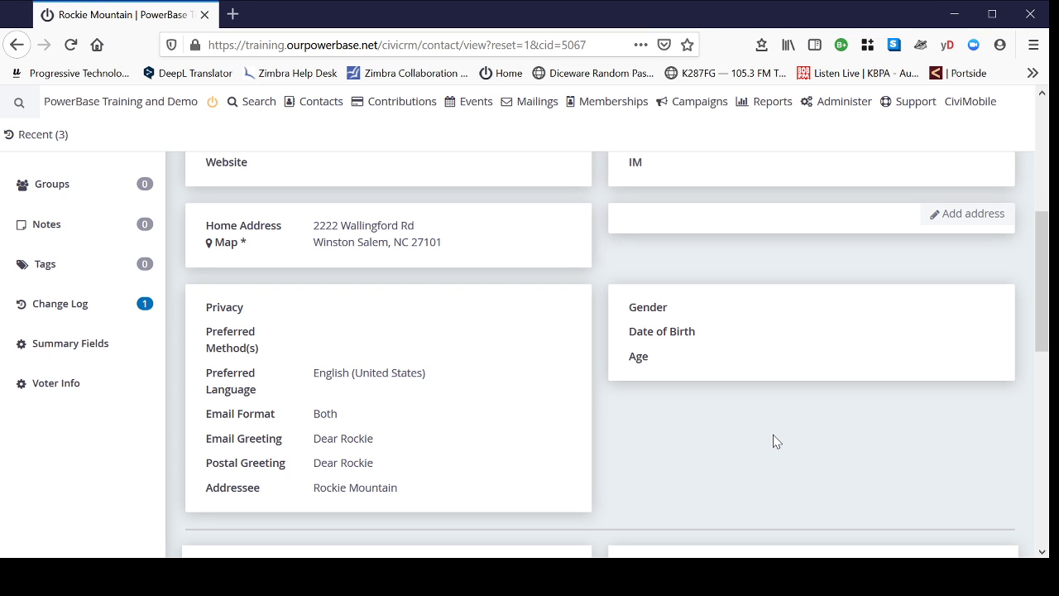
scroll(777, 441, up, 5)
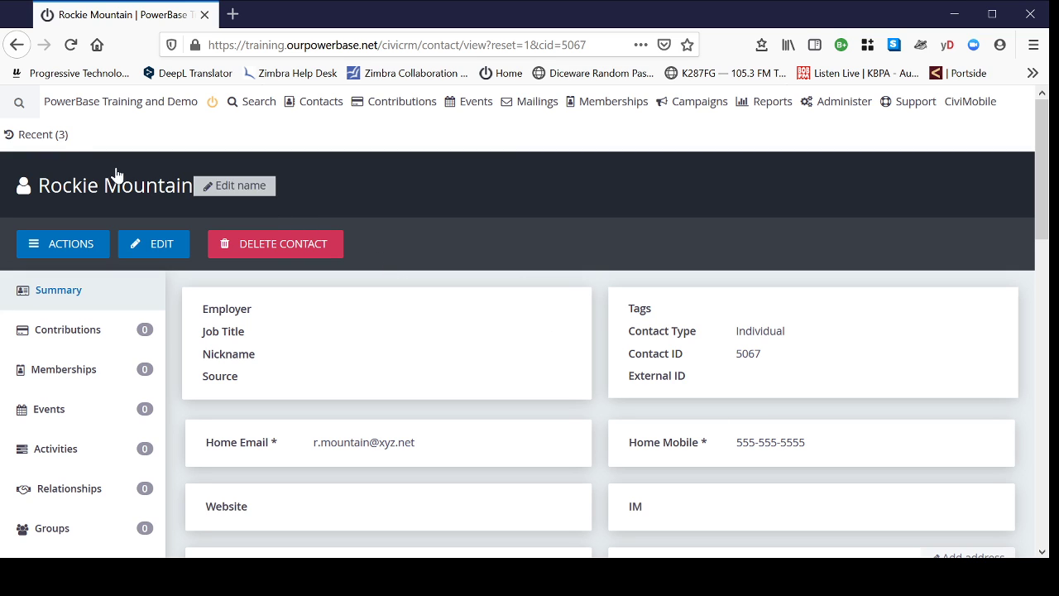
mouse_move(38, 140)
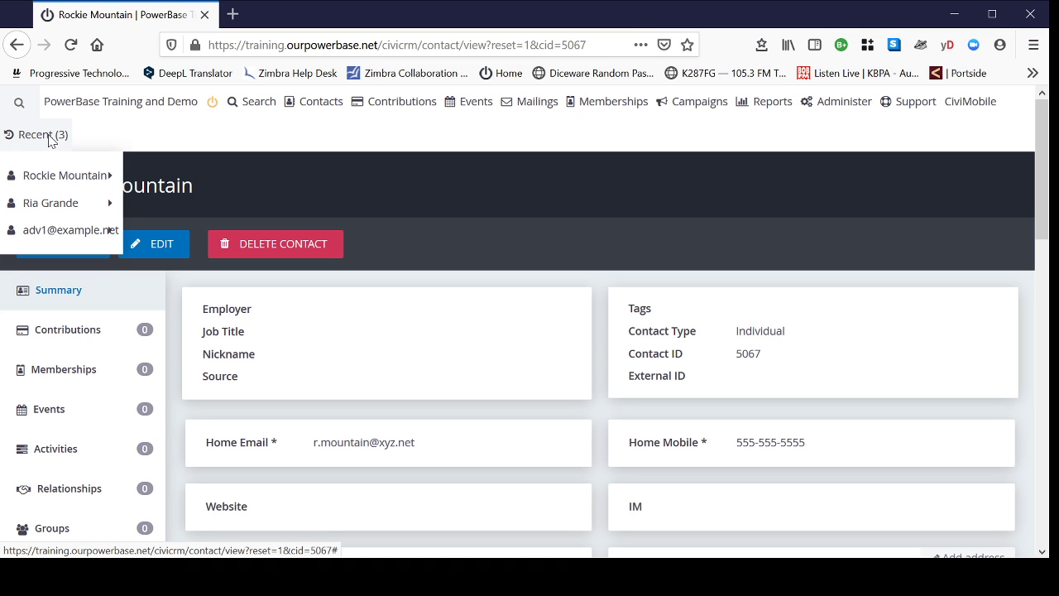
- Open the staff-responsible contact's record and view its Groups tab listing the Staff group
mouse_move(43, 213)
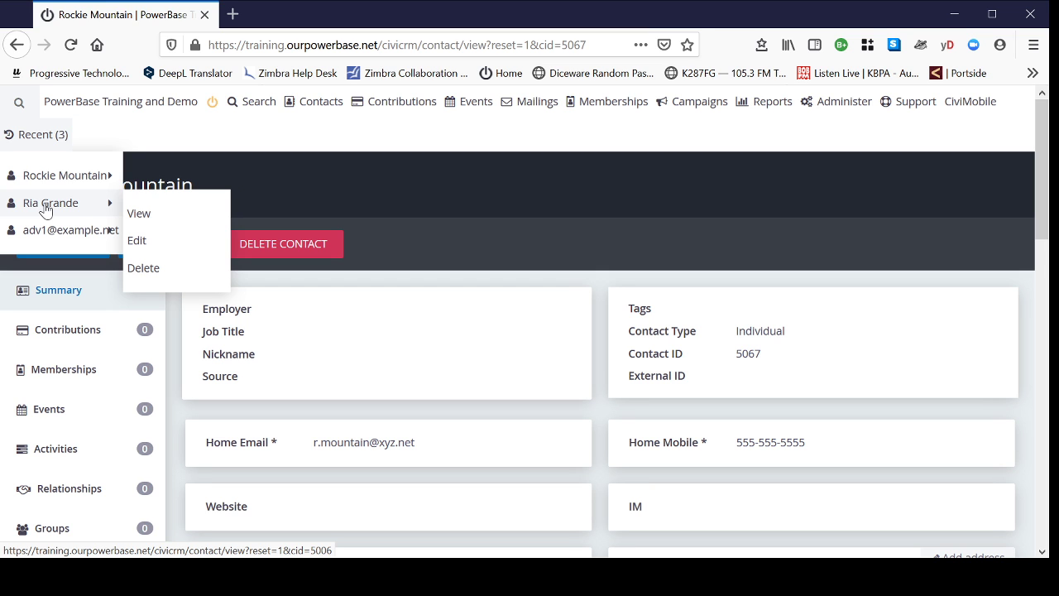
click(45, 206)
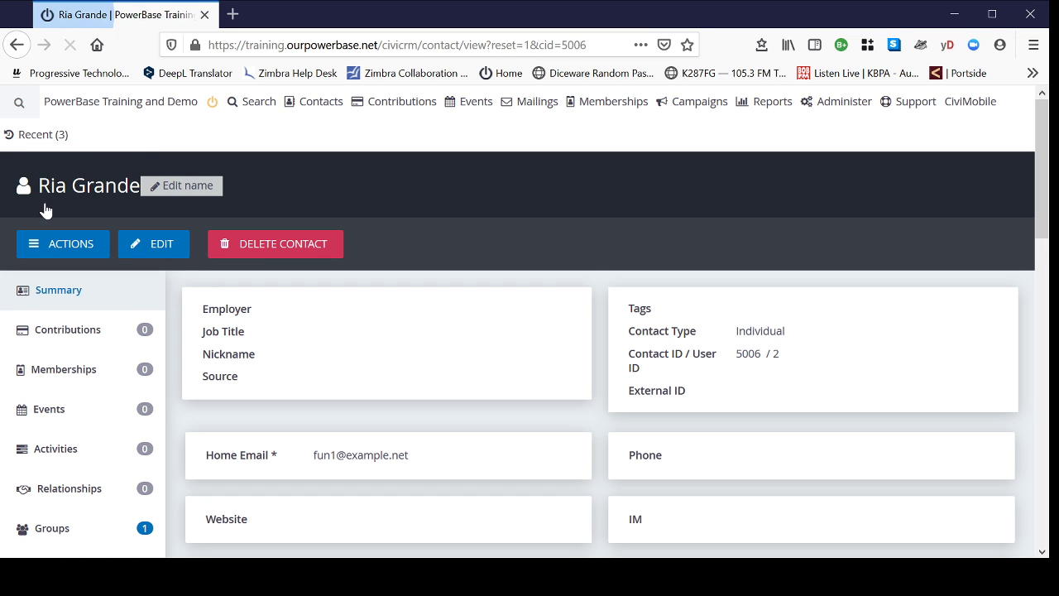
scroll(406, 220, down, 2)
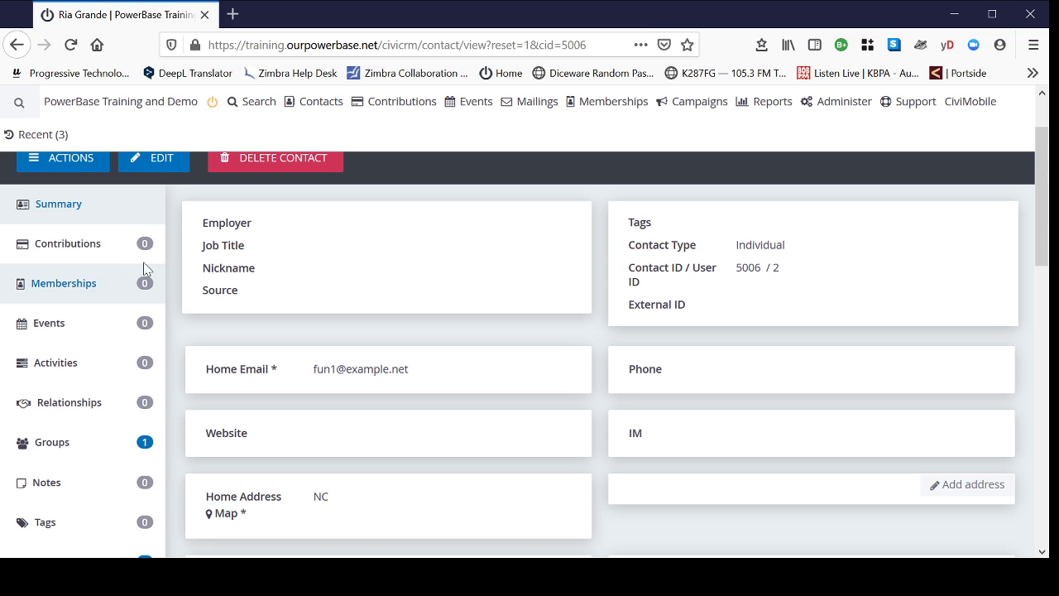
click(49, 452)
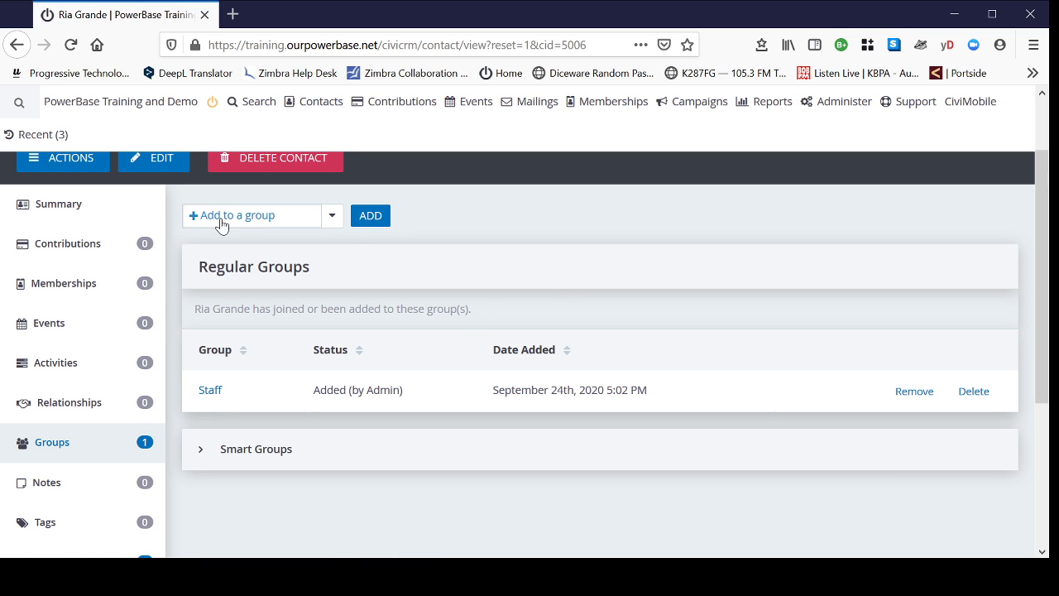
click(331, 218)
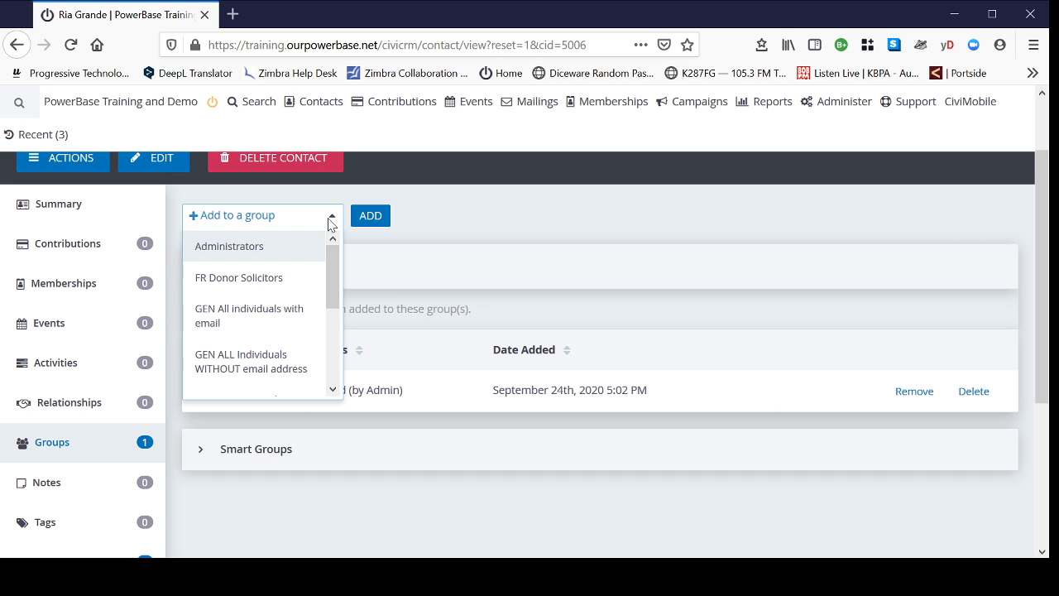
mouse_move(334, 270)
mouse_down()
mouse_move(342, 349)
mouse_move(337, 263)
mouse_up()
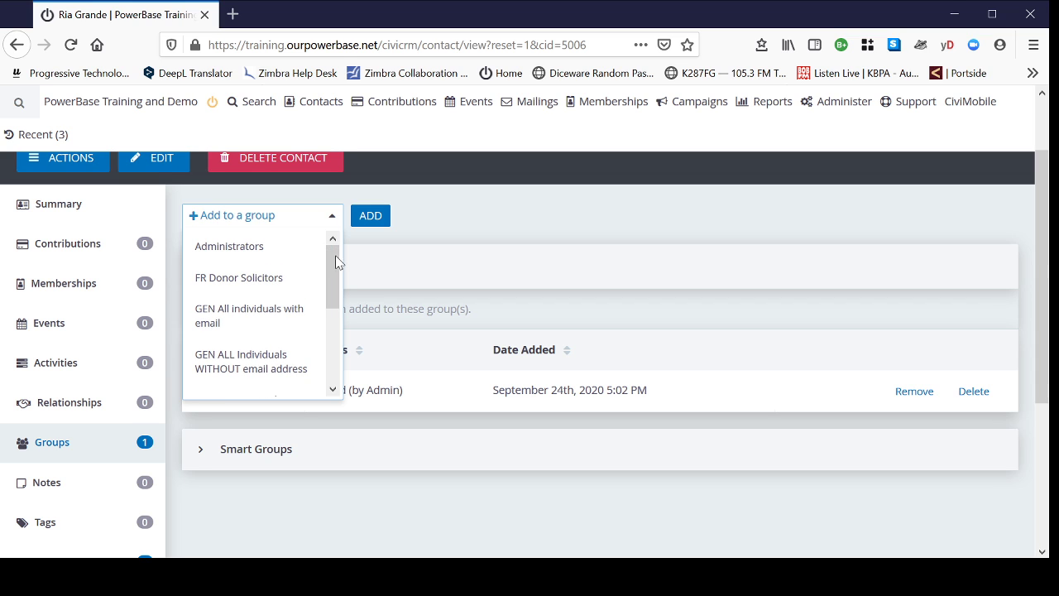
click(468, 222)
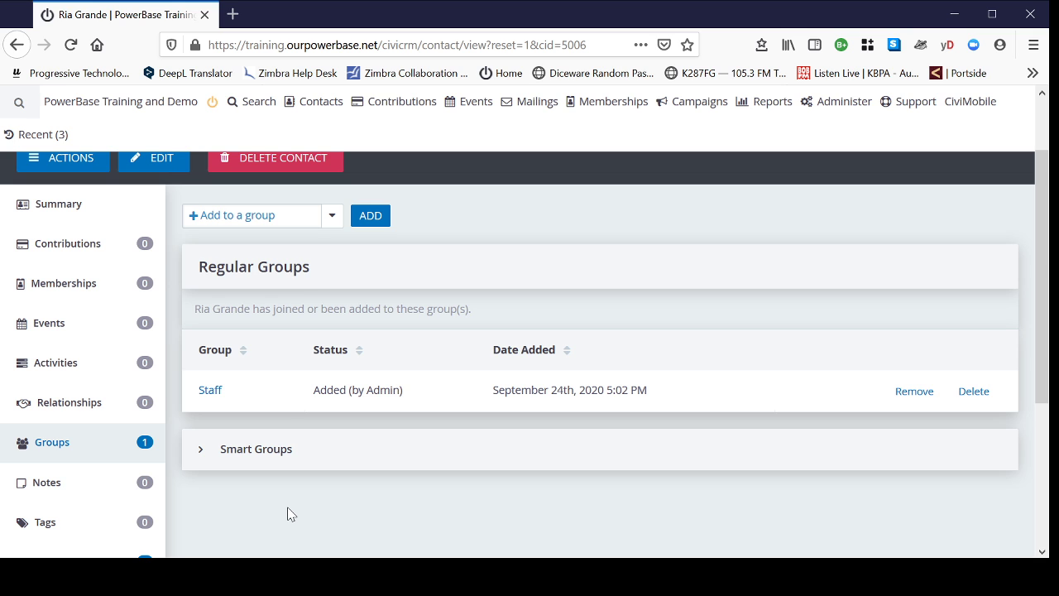
scroll(287, 514, up, 2)
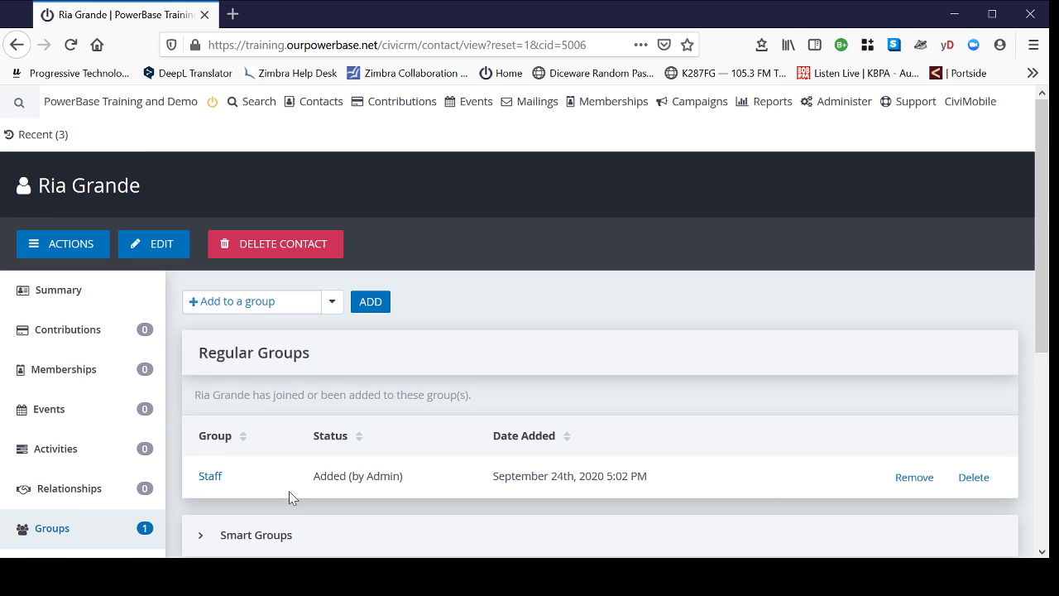